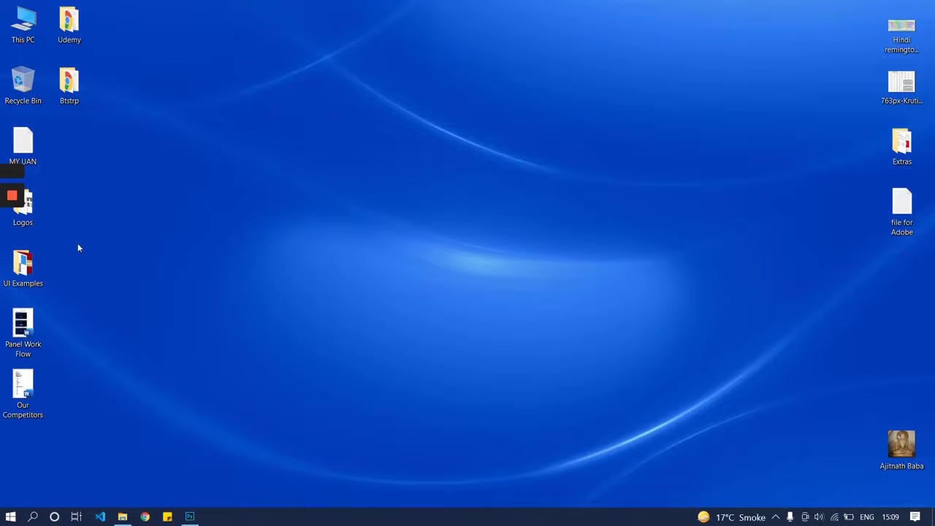
# - Bring the still-loading Photoshop window to the front from the taskbar
pyautogui.click(191, 517)
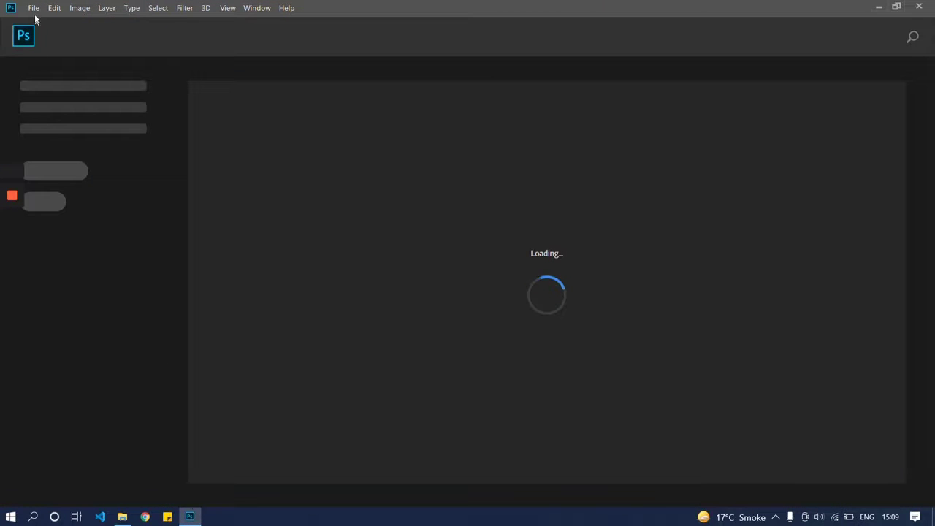
# - Create a new 1080 × 1080 px document named 'Photoshop Manipulation'
pyautogui.click(33, 9)
pyautogui.click(38, 20)
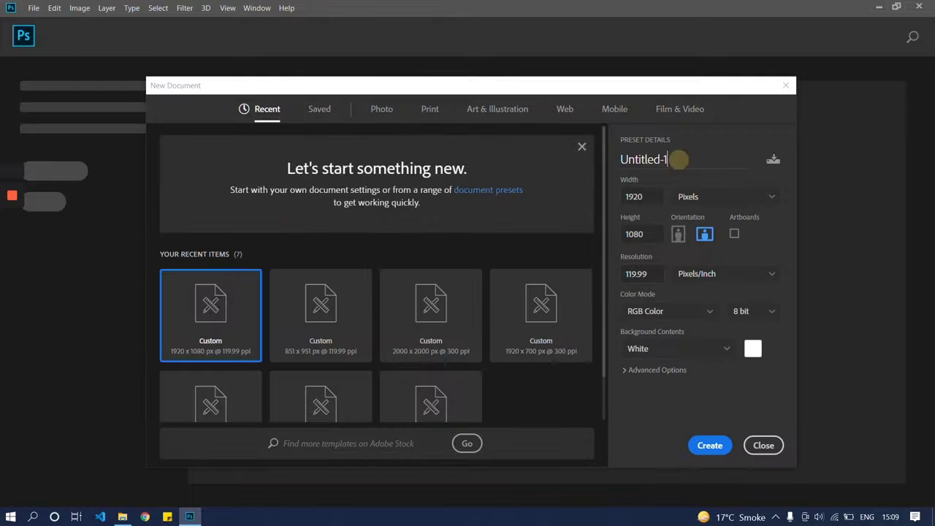
pyautogui.write('Photoshop Manipulation')
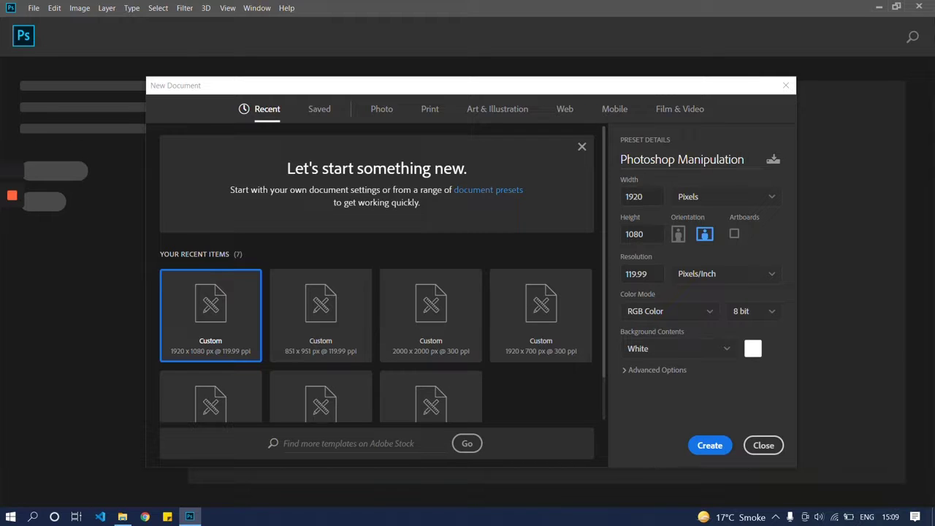
pyautogui.doubleClick(630, 197)
pyautogui.write('1080')
pyautogui.click(696, 202)
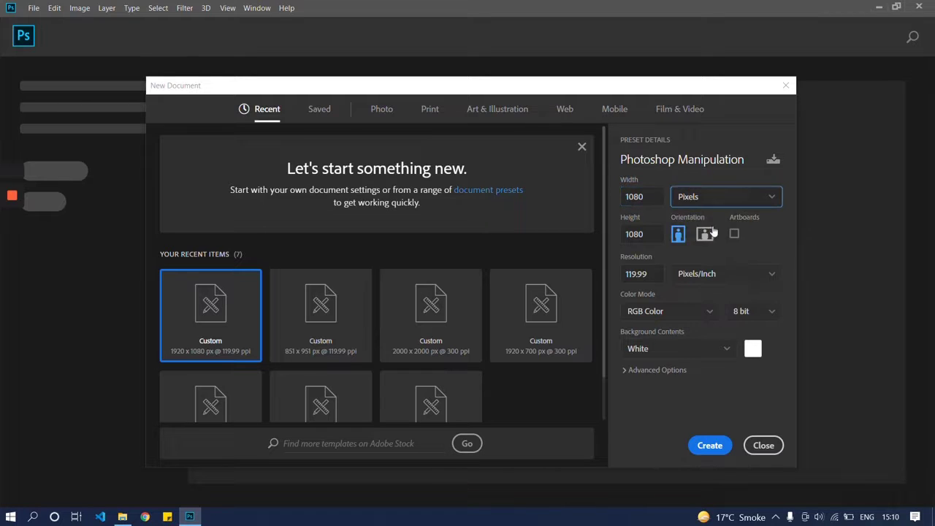
pyautogui.doubleClick(634, 234)
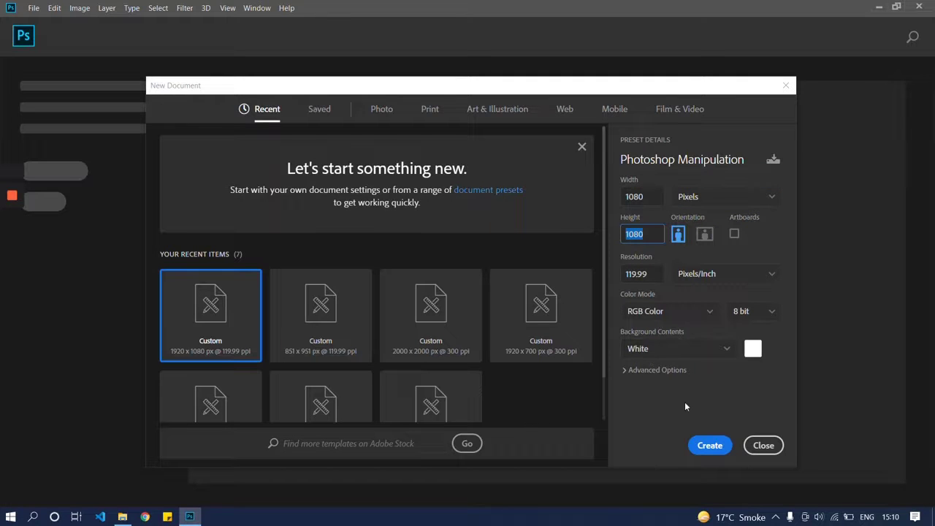
pyautogui.click(711, 445)
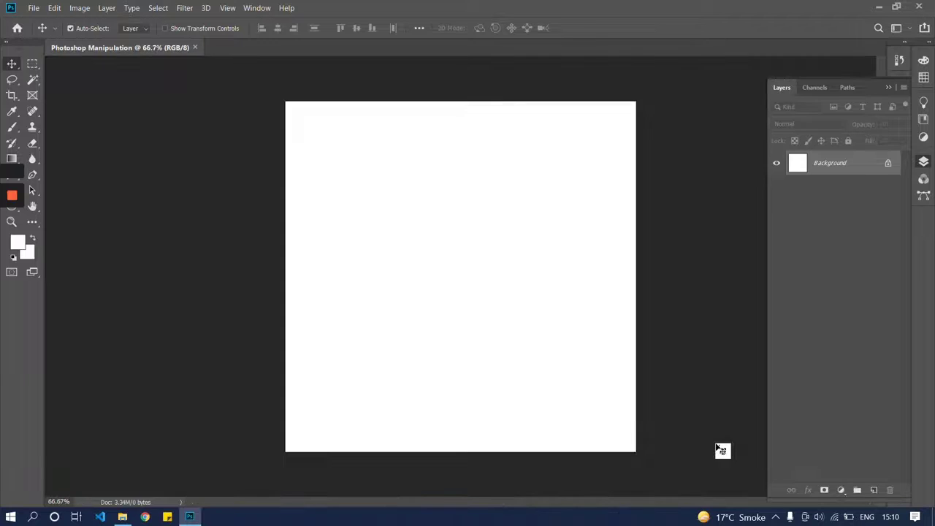
# - Drag the starry-sky image B (7) from File Explorer into the new document
pyautogui.click(925, 162)
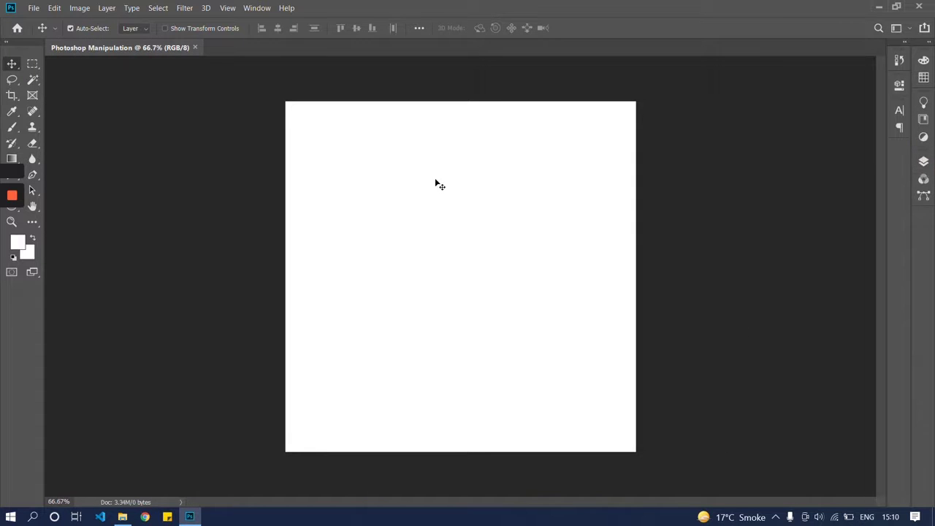
pyautogui.hotkey('alt', 'Tab')
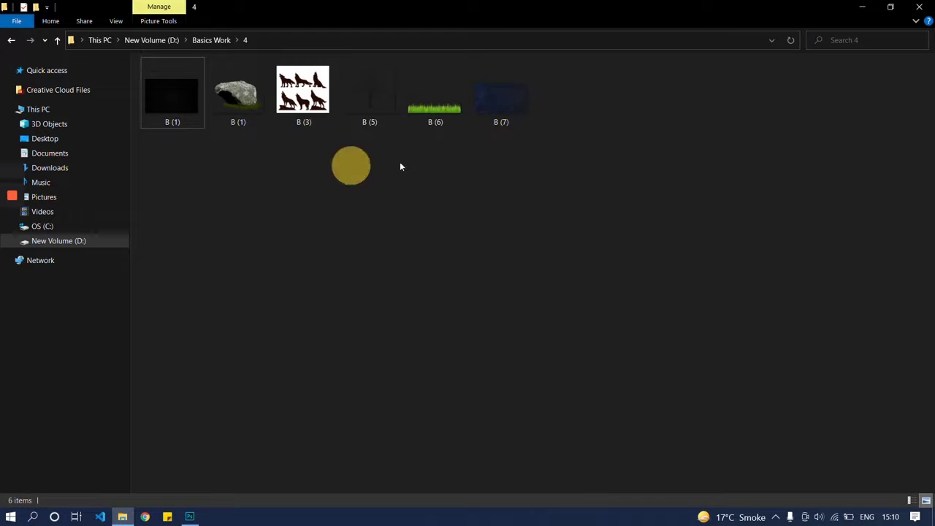
pyautogui.click(441, 114)
pyautogui.moveTo(507, 102)
pyautogui.mouseDown()
pyautogui.moveTo(510, 121)
pyautogui.moveTo(451, 228)
pyautogui.mouseUp()
pyautogui.hotkey('alt', 'Tab')
# - Scale the star image to about 63%, set it at the bottom, and Alt-drag a copy over the top
pyautogui.moveTo(459, 177); pyautogui.dragTo(479, 95)
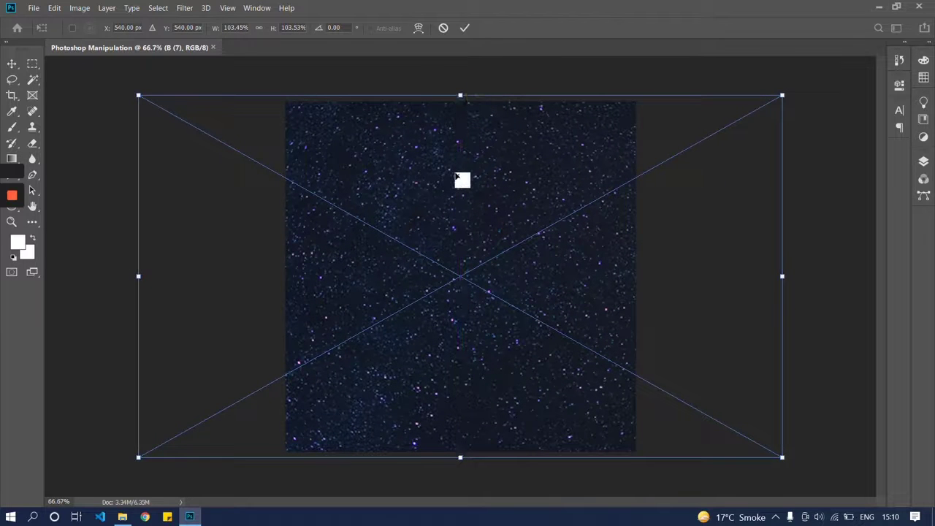
pyautogui.moveTo(459, 98); pyautogui.dragTo(470, 168)
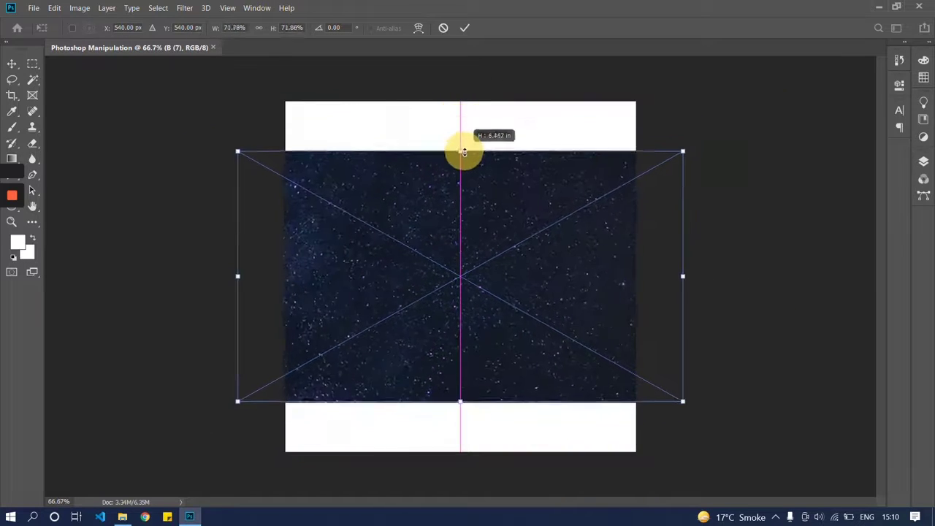
pyautogui.moveTo(476, 209); pyautogui.dragTo(475, 272)
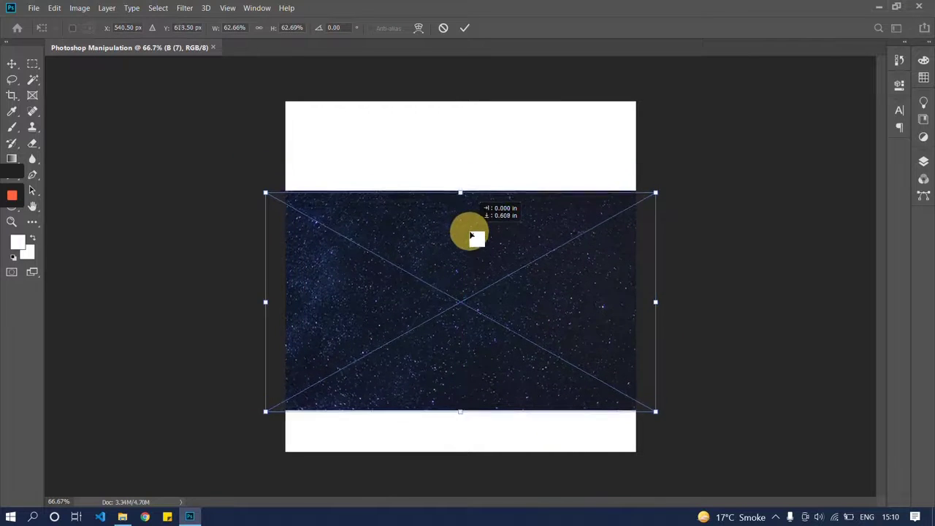
pyautogui.press('Return')
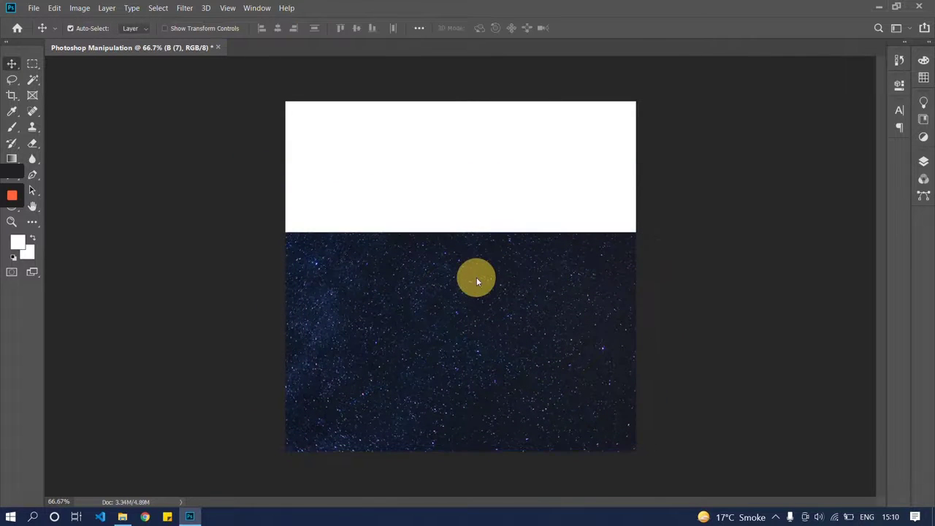
pyautogui.moveTo(466, 420)
pyautogui.mouseDown()
pyautogui.moveTo(477, 267)
pyautogui.moveTo(497, 195)
pyautogui.moveTo(501, 209)
pyautogui.mouseUp()
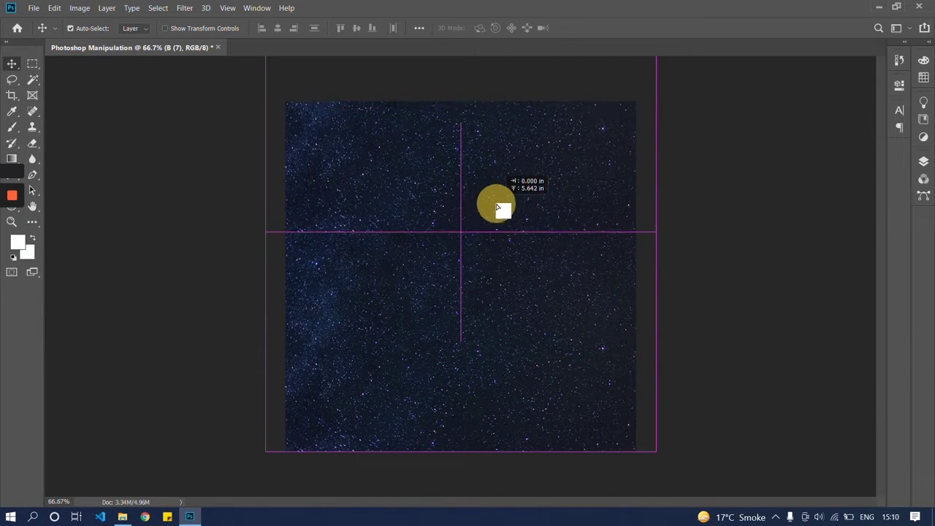
# - Flip the top star copy vertically and nudge it so the seam disappears
pyautogui.scroll(1, 486, 222)
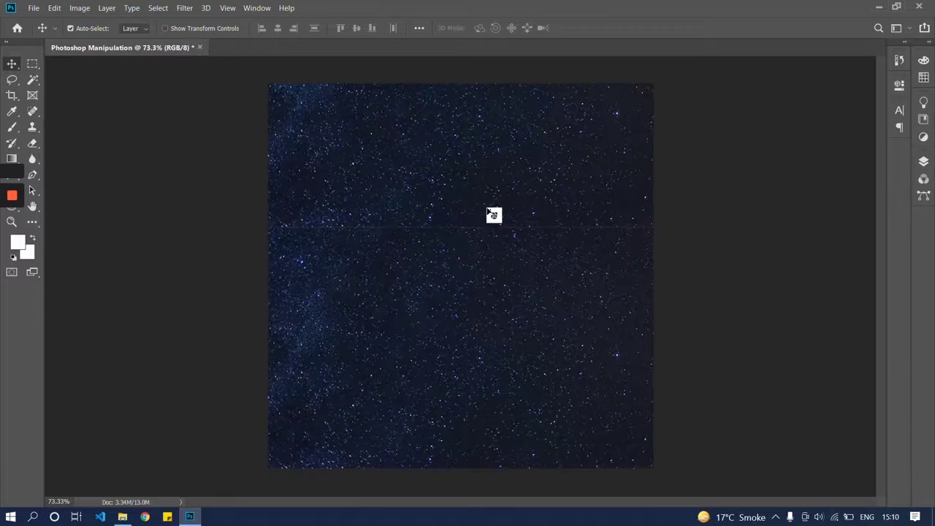
pyautogui.hotkey('ctrl', 't')
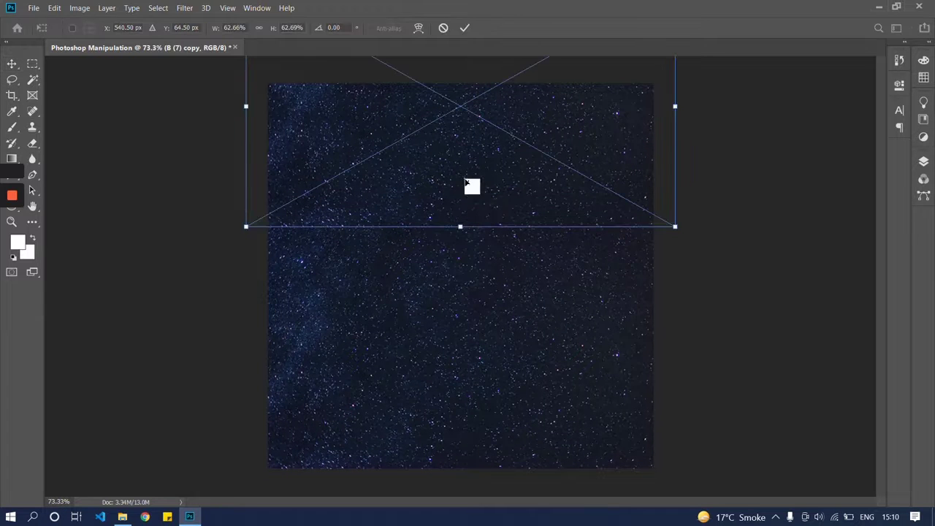
pyautogui.rightClick(465, 182)
pyautogui.click(497, 328)
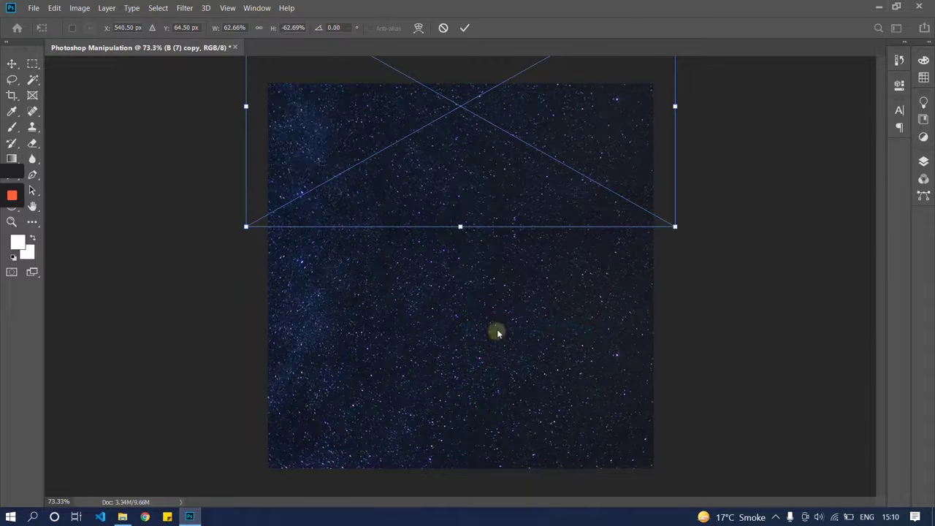
pyautogui.doubleClick(490, 221)
pyautogui.scroll(1, 476, 213)
pyautogui.scroll(1, 453, 214)
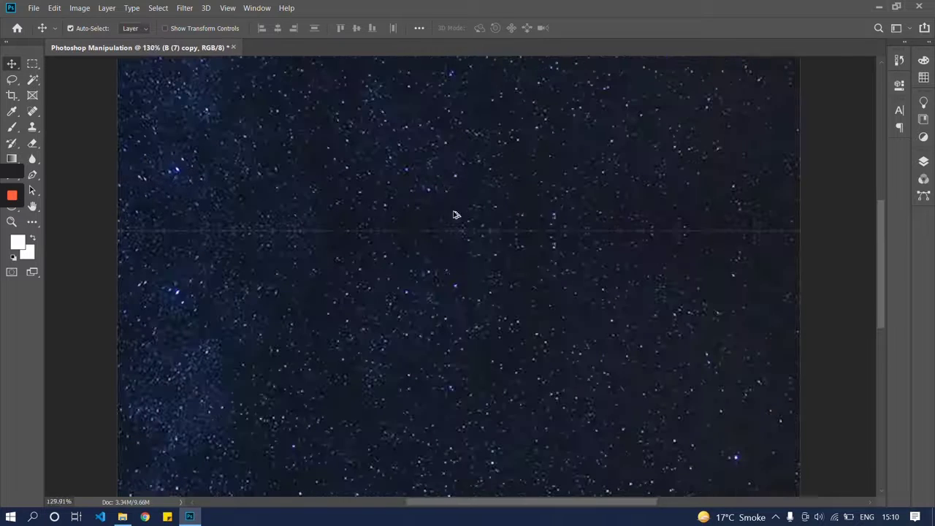
pyautogui.moveTo(453, 214); pyautogui.dragTo(453, 221)
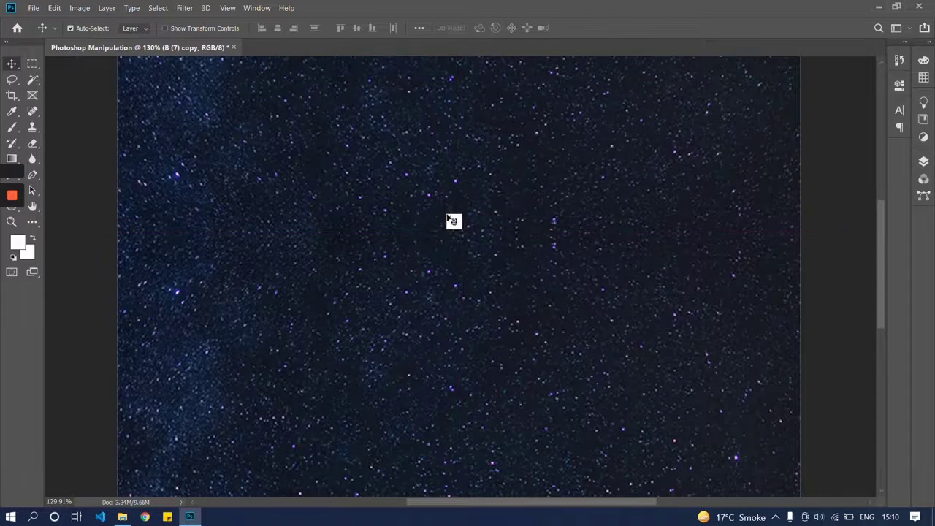
pyautogui.scroll(-1, 453, 221)
# - Show the Layers panel with the B (7) copy layer selected, then return to the source folder
pyautogui.click(818, 232)
pyautogui.scroll(-1, 521, 235)
pyautogui.scroll(-1, 521, 239)
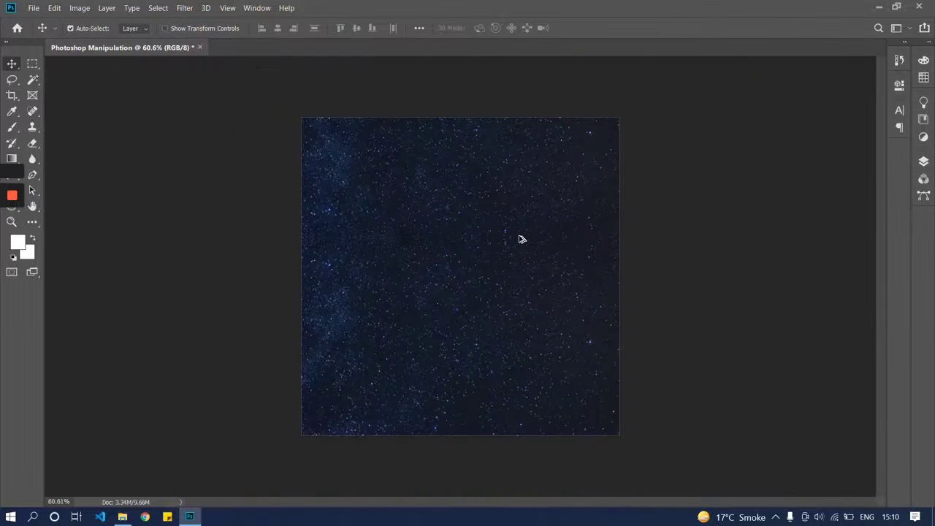
pyautogui.scroll(-1, 521, 239)
pyautogui.click(923, 163)
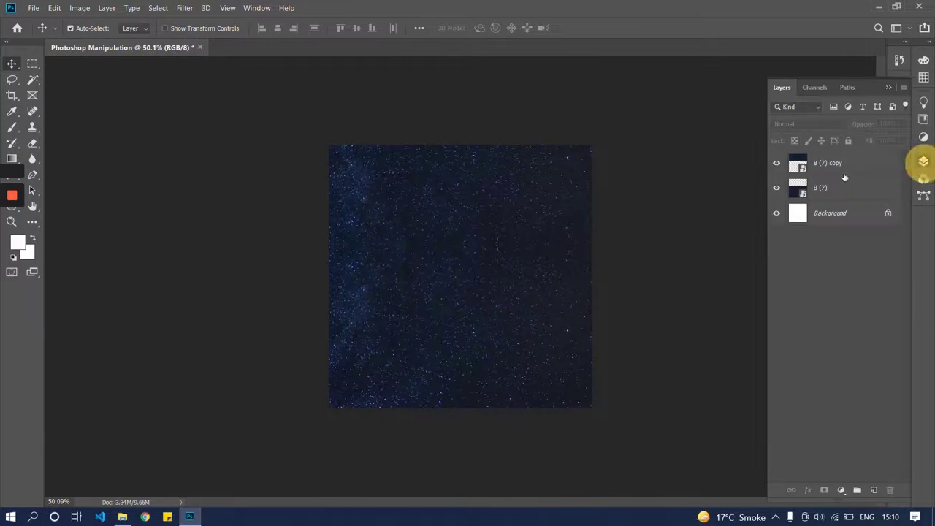
pyautogui.click(522, 217)
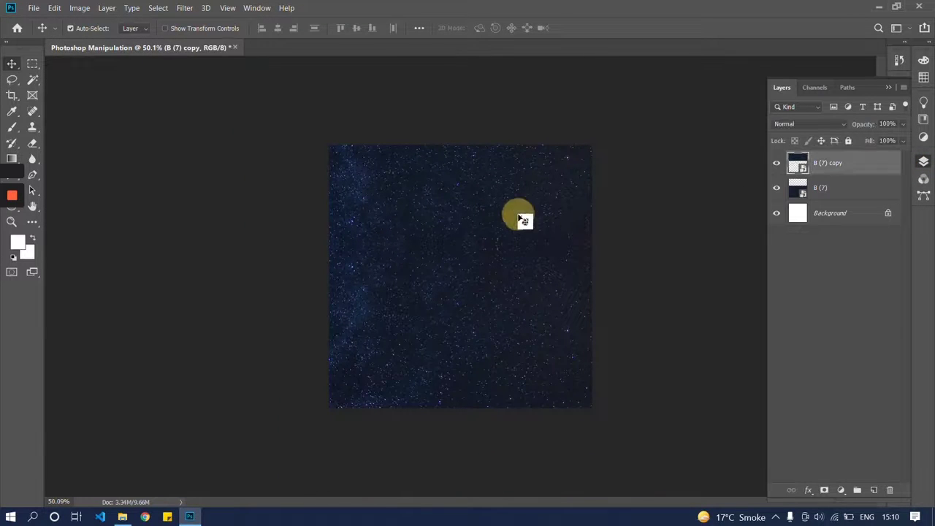
pyautogui.hotkey('alt', 'Tab')
pyautogui.click(458, 187)
# - Bring the dark star image B (1) into the document and enlarge it to cover the canvas
pyautogui.moveTo(182, 108)
pyautogui.mouseDown()
pyautogui.moveTo(264, 171)
pyautogui.moveTo(426, 234)
pyautogui.mouseUp()
pyautogui.hotkey('alt', 'Tab')
pyautogui.moveTo(460, 195); pyautogui.dragTo(475, 143)
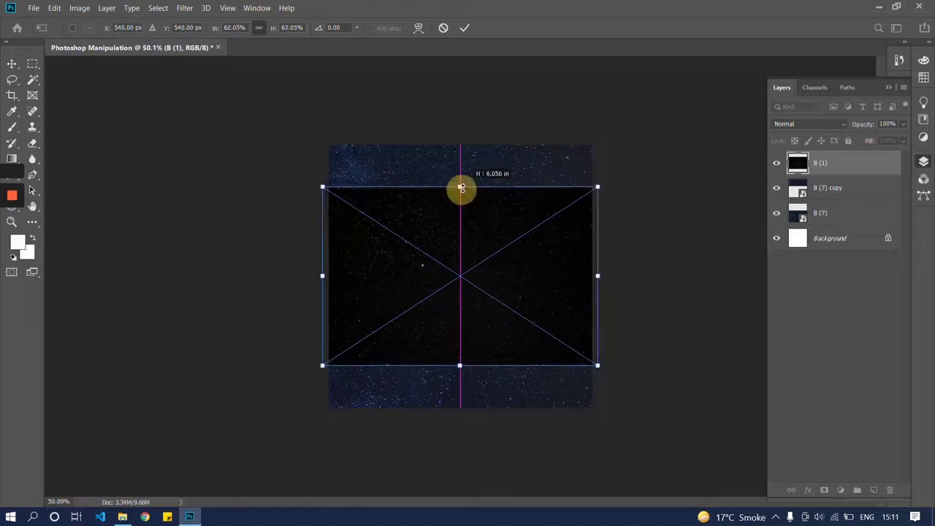
pyautogui.doubleClick(499, 204)
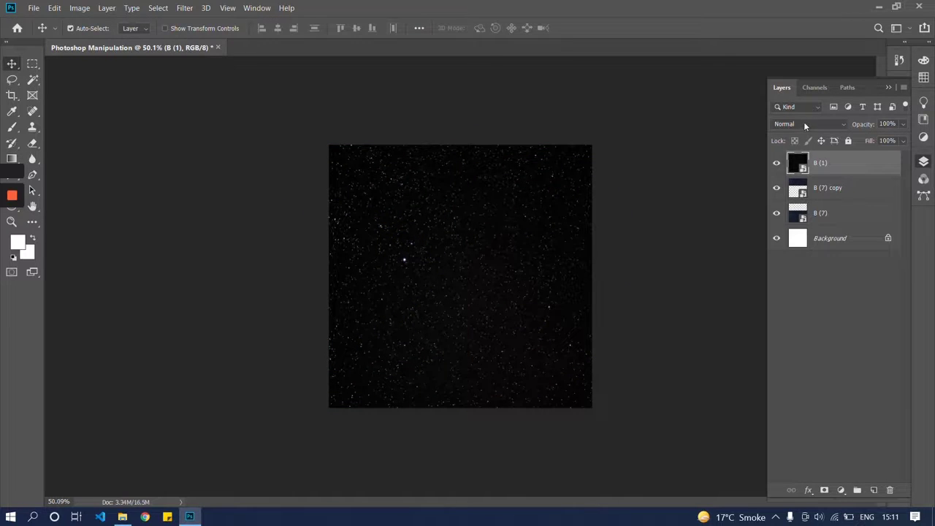
# - Set the B (1) layer to Screen blend mode at 32% opacity
pyautogui.click(805, 124)
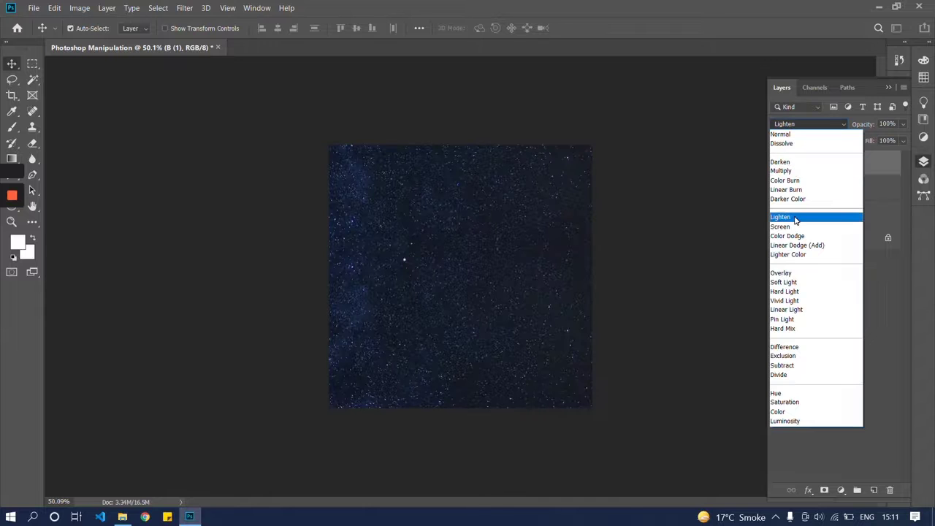
pyautogui.click(796, 218)
pyautogui.click(789, 125)
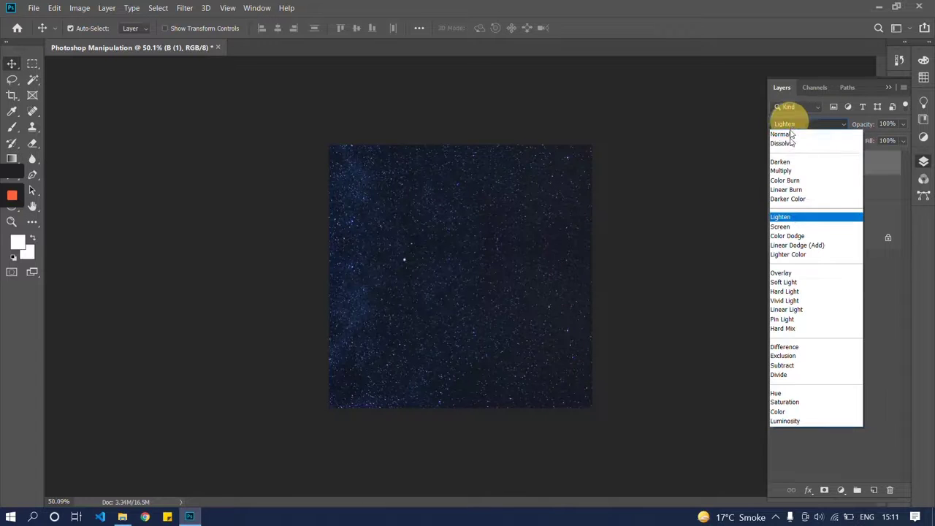
pyautogui.click(788, 229)
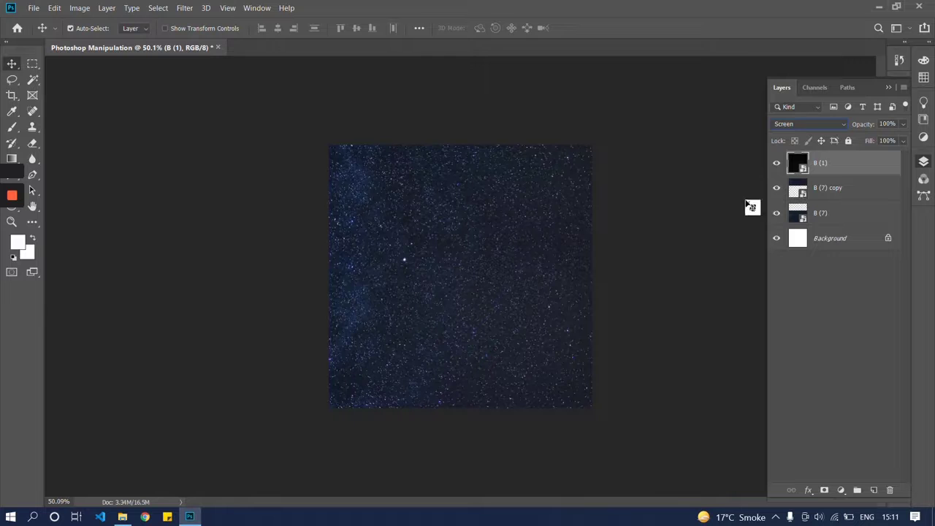
pyautogui.moveTo(860, 126)
pyautogui.mouseDown()
pyautogui.moveTo(794, 134)
pyautogui.moveTo(811, 134)
pyautogui.mouseUp()
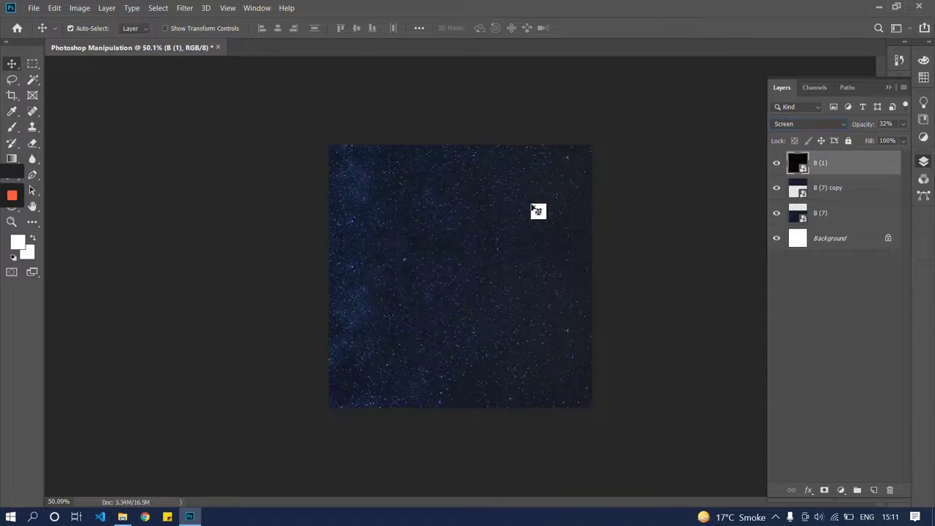
pyautogui.scroll(3, 515, 208)
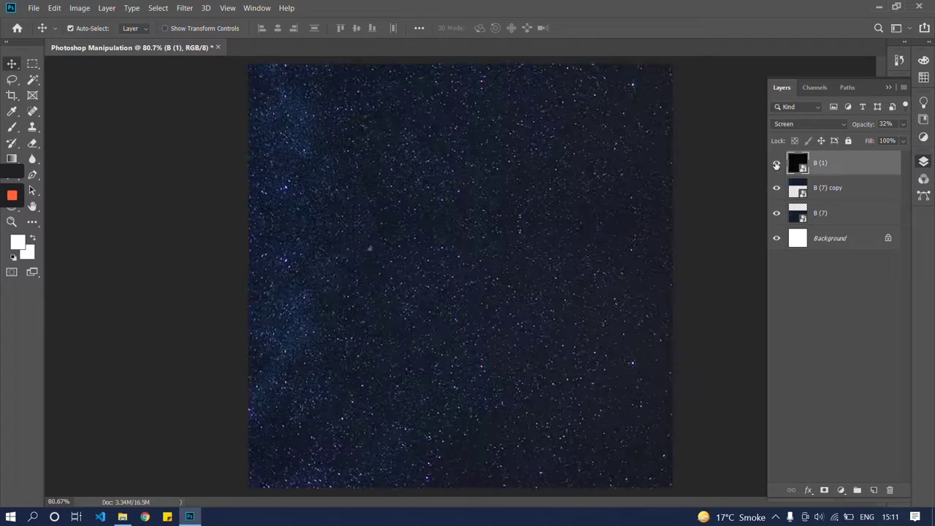
# - Place the grass image B (6) across the sky, just below the canvas middle
pyautogui.click(777, 163)
pyautogui.click(776, 164)
pyautogui.hotkey('alt', 'Tab')
pyautogui.moveTo(446, 107)
pyautogui.mouseDown()
pyautogui.moveTo(434, 119)
pyautogui.moveTo(434, 239)
pyautogui.mouseUp()
pyautogui.hotkey('alt', 'Tab')
pyautogui.hotkey('ctrl', '-')
pyautogui.moveTo(490, 289); pyautogui.dragTo(497, 312)
pyautogui.doubleClick(492, 306)
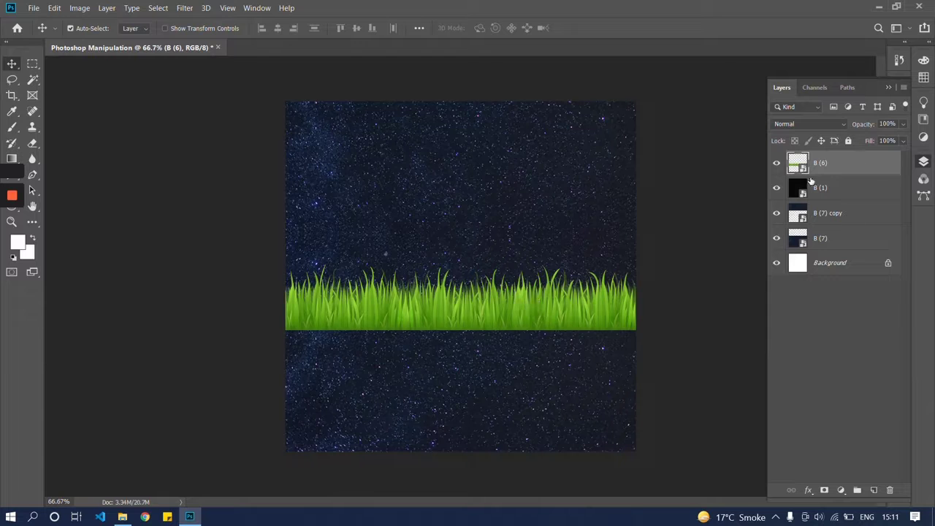
# - Give the grass layer a black Color Overlay layer style
pyautogui.doubleClick(870, 168)
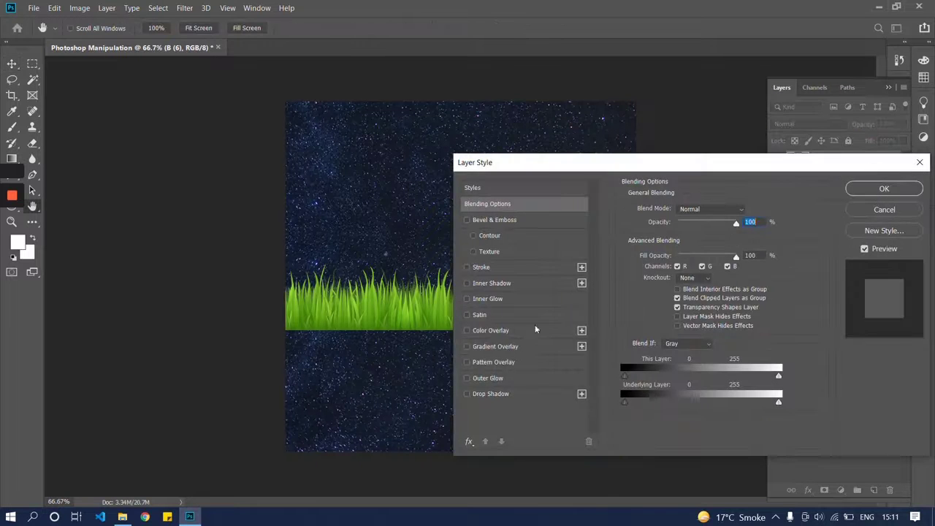
pyautogui.click(504, 331)
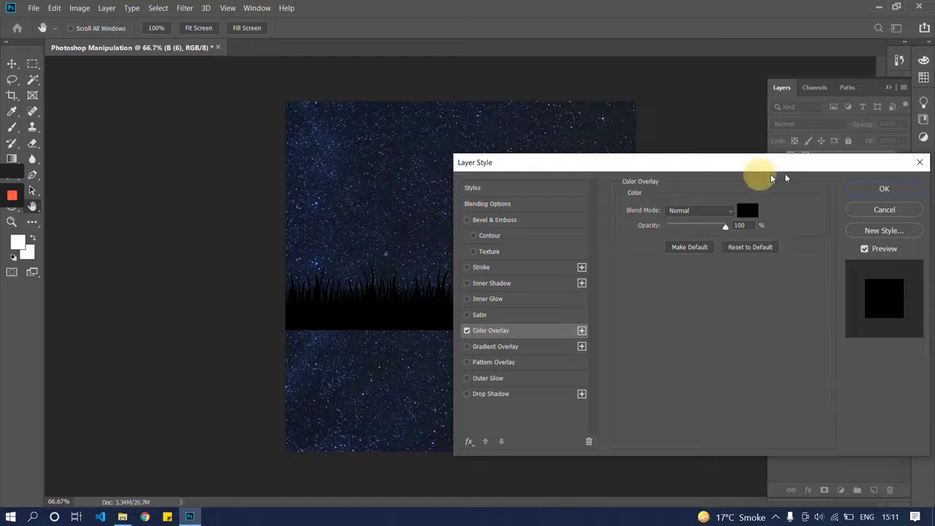
pyautogui.click(862, 191)
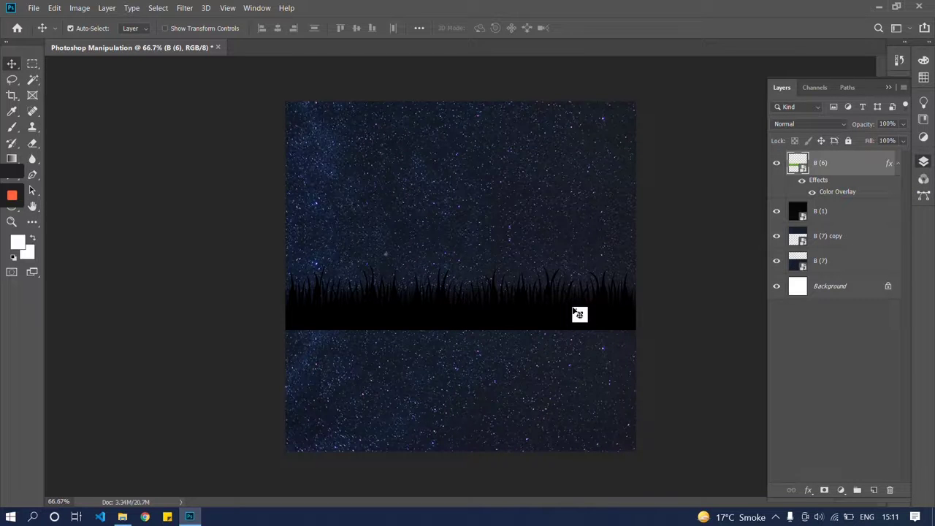
# - Shrink the black grass, move it to the canvas bottom, and Alt-drag a copy beside it
pyautogui.hotkey('ctrl', 't')
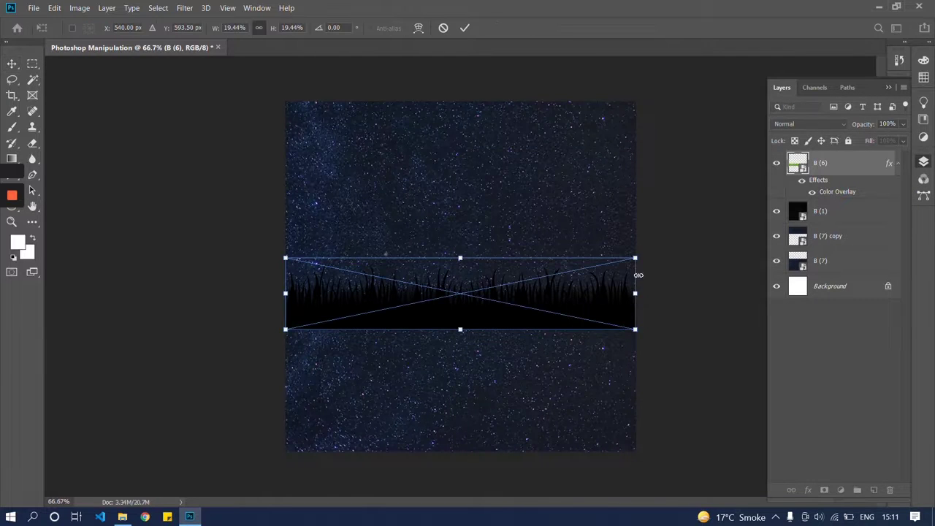
pyautogui.moveTo(636, 258); pyautogui.dragTo(577, 267)
pyautogui.moveTo(514, 321)
pyautogui.mouseDown()
pyautogui.moveTo(475, 334)
pyautogui.moveTo(476, 444)
pyautogui.mouseUp()
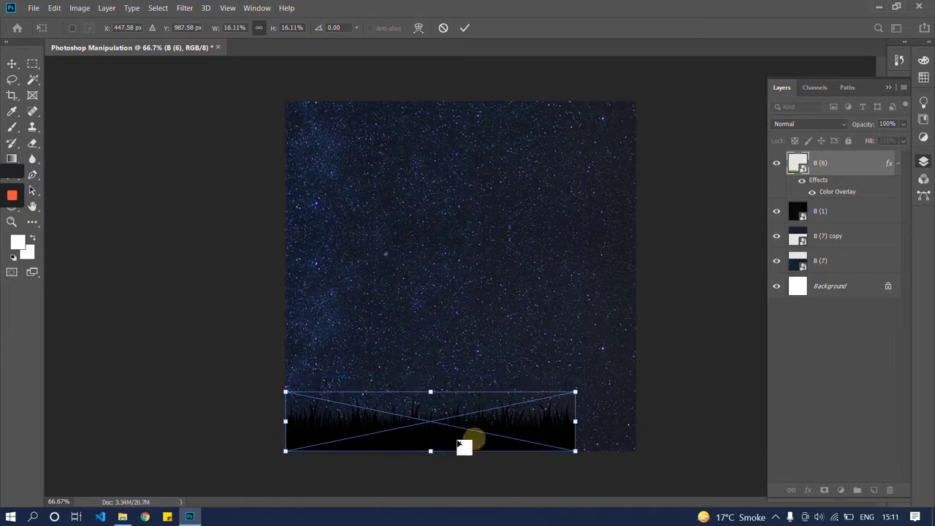
pyautogui.press('Return')
pyautogui.moveTo(328, 442); pyautogui.dragTo(553, 452)
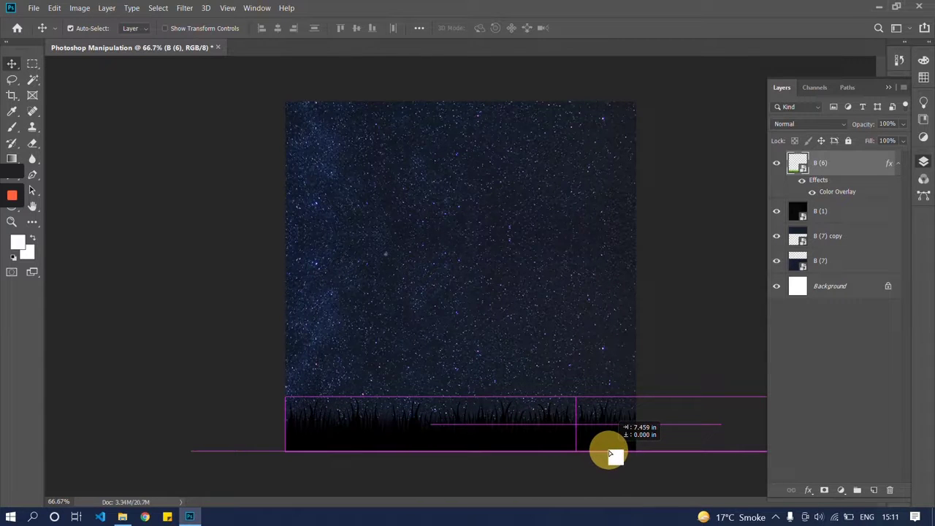
pyautogui.moveTo(553, 452); pyautogui.dragTo(602, 445)
# - Scale both grass layers together to 128% into one strip along the bottom edge
pyautogui.click(674, 378)
pyautogui.click(621, 432)
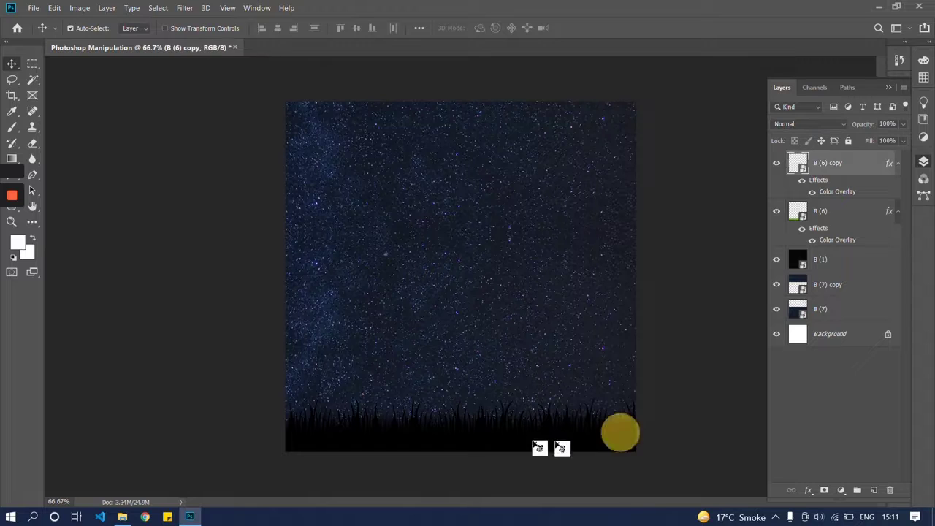
pyautogui.keyDown('shift'); pyautogui.click(485, 434); pyautogui.keyUp('shift')
pyautogui.hotkey('ctrl', 't')
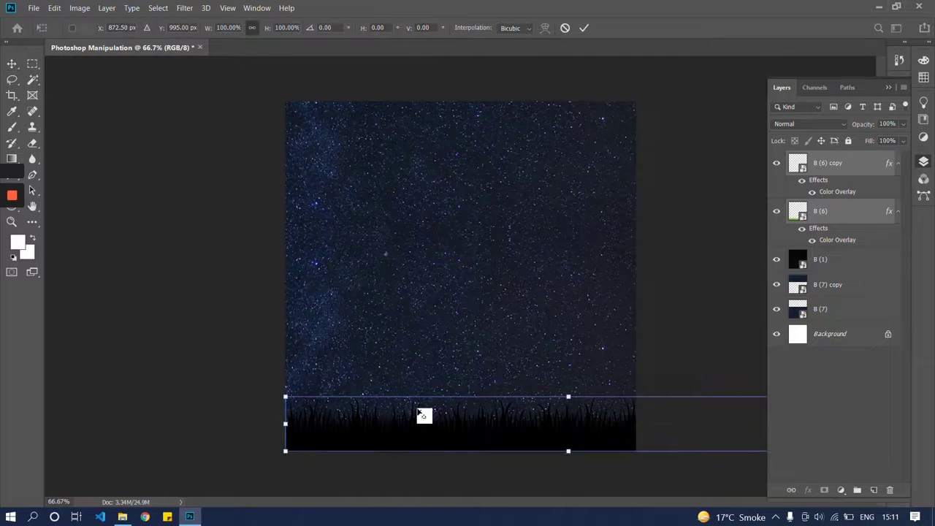
pyautogui.keyDown('alt'); pyautogui.scroll(-2, 419, 414); pyautogui.keyUp('alt')
pyautogui.moveTo(542, 367); pyautogui.dragTo(549, 343)
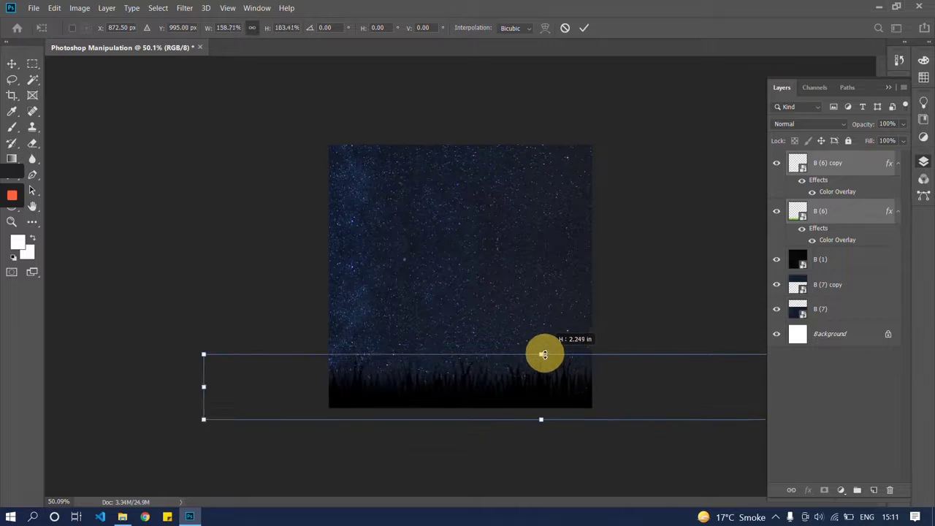
pyautogui.moveTo(548, 344); pyautogui.dragTo(542, 360)
pyautogui.moveTo(514, 401)
pyautogui.mouseDown()
pyautogui.moveTo(496, 404)
pyautogui.moveTo(505, 406)
pyautogui.mouseUp()
pyautogui.moveTo(566, 387); pyautogui.dragTo(561, 392)
pyautogui.press('Return')
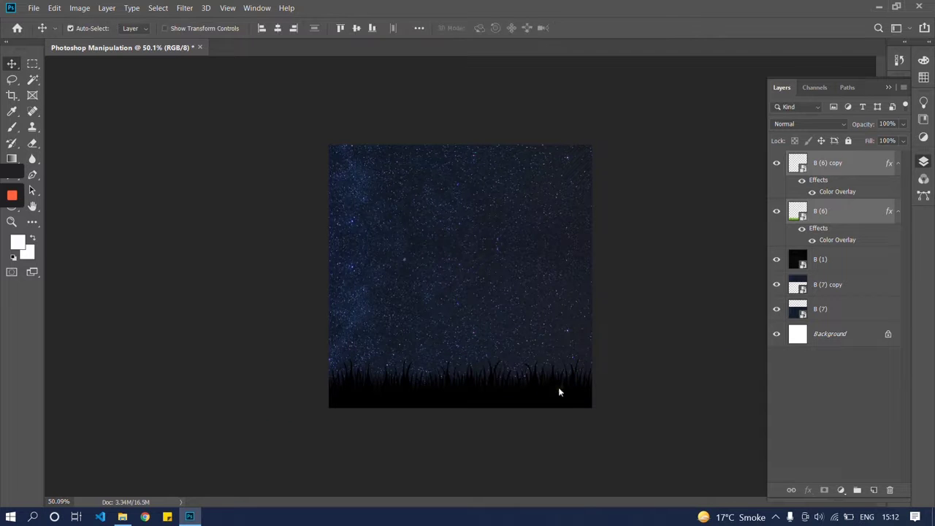
pyautogui.click(411, 239)
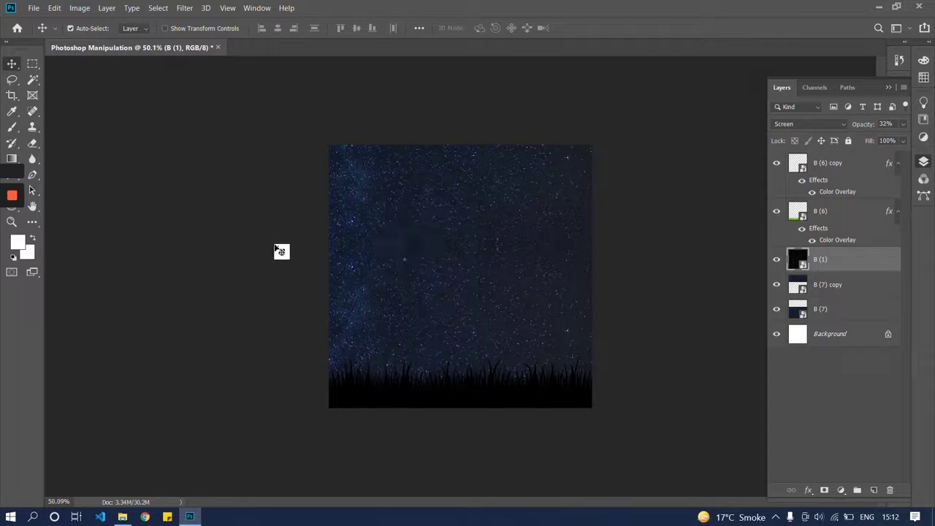
# - Drag the rock image B (1) from folder 4 into the composite and place it mid-canvas
pyautogui.hotkey('alt', 'Tab')
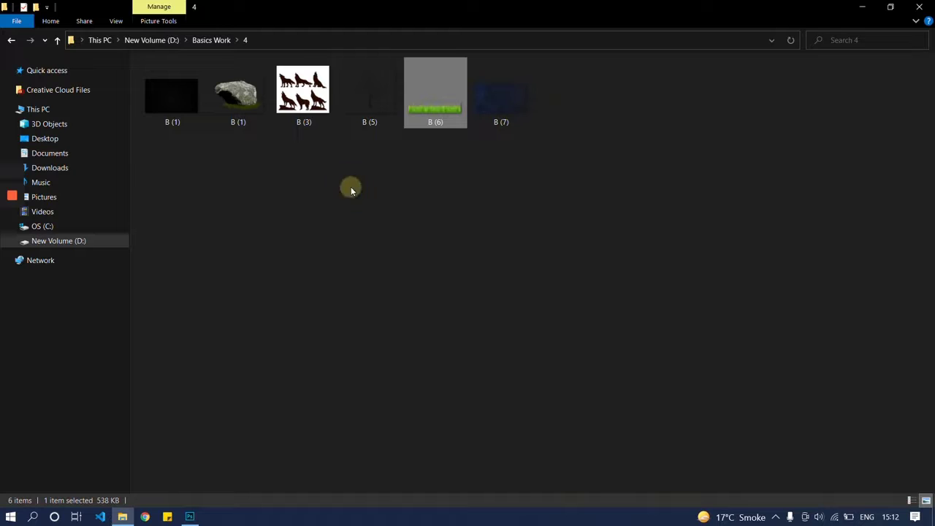
pyautogui.click(351, 187)
pyautogui.moveTo(238, 103); pyautogui.dragTo(413, 305)
pyautogui.hotkey('alt', 'Tab')
pyautogui.doubleClick(485, 292)
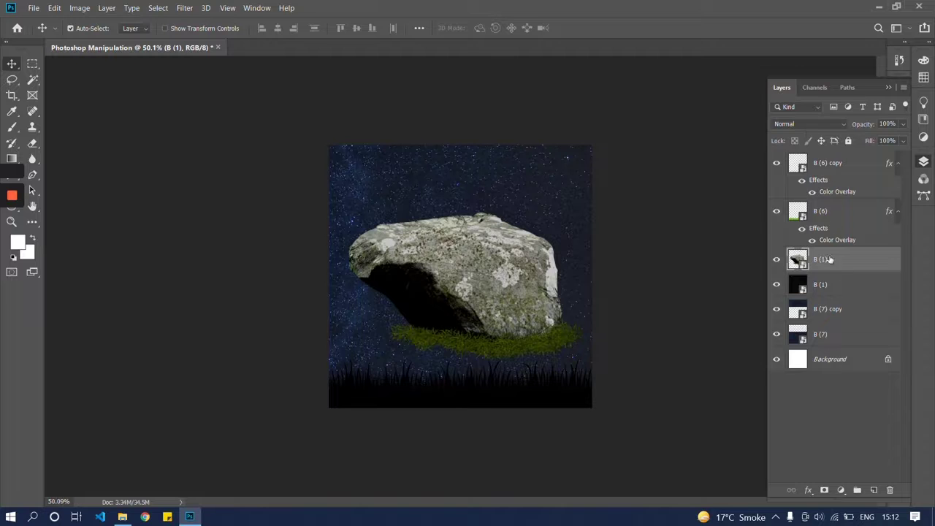
# - Give the rock a black Color Overlay and move it down onto the grass
pyautogui.doubleClick(861, 262)
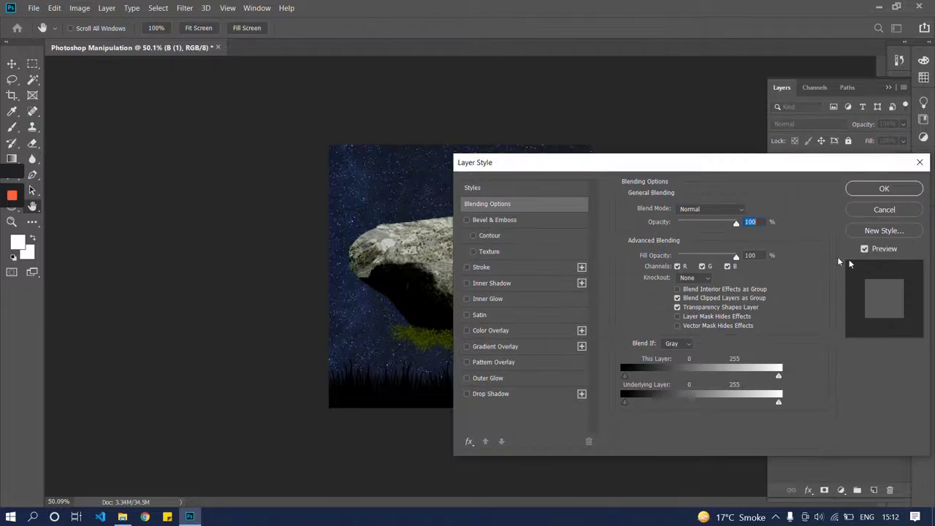
pyautogui.click(509, 333)
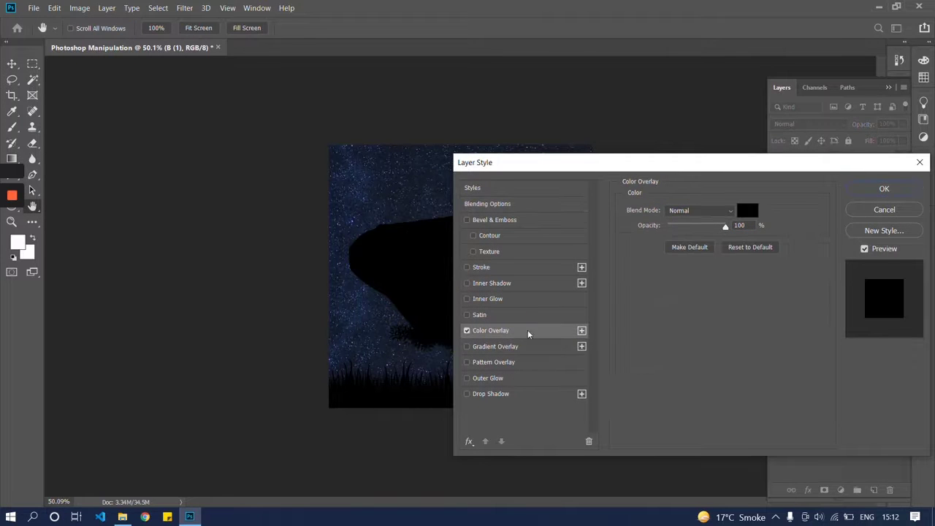
pyautogui.click(881, 191)
pyautogui.moveTo(509, 307); pyautogui.dragTo(497, 342)
pyautogui.click(504, 342)
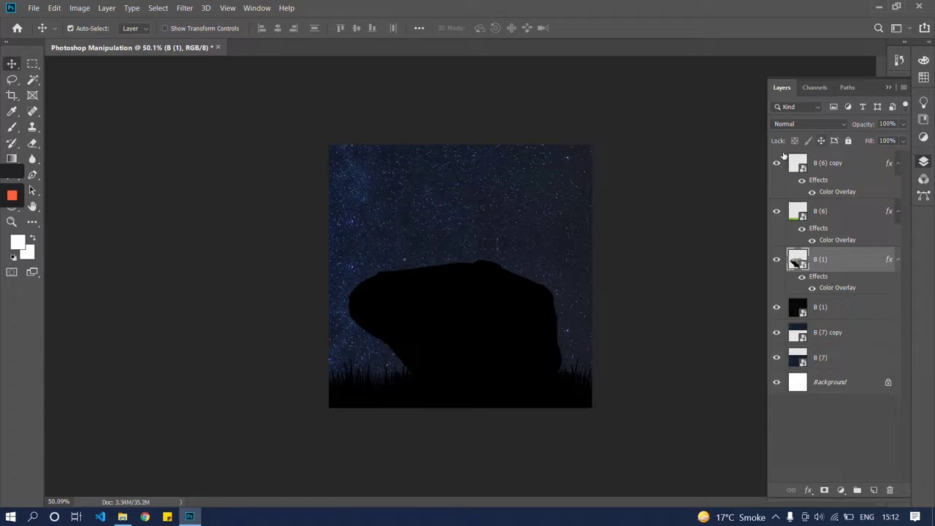
# - Centre the rock horizontally on the canvas, then pick tree image B (5) in File Explorer
pyautogui.hotkey('ctrl', 'a')
pyautogui.click(277, 28)
pyautogui.hotkey('ctrl', 'd')
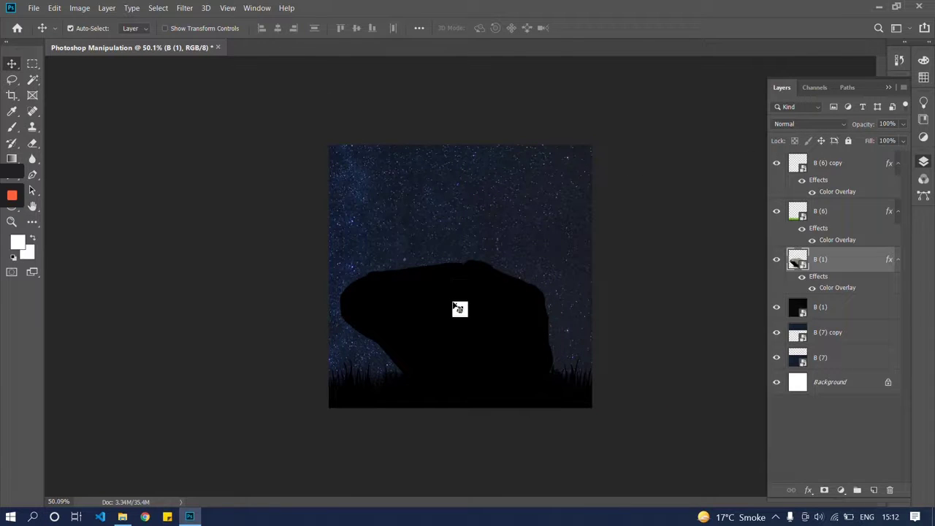
pyautogui.moveTo(453, 312); pyautogui.dragTo(457, 308)
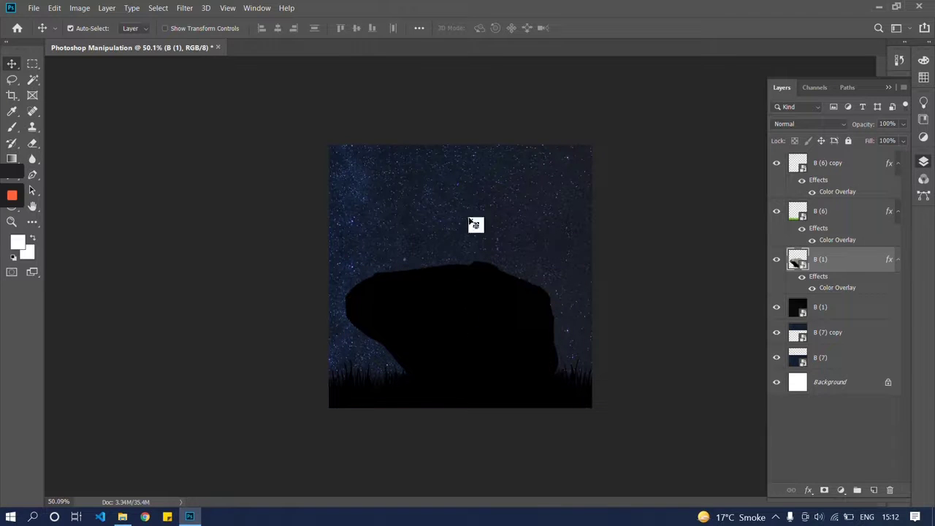
pyautogui.hotkey('alt', 'Tab')
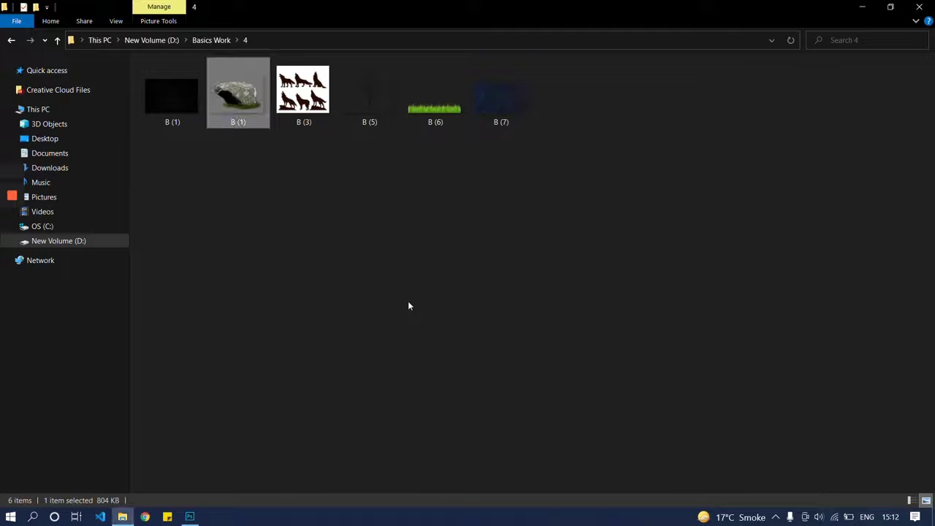
pyautogui.click(375, 105)
pyautogui.hotkey('alt', 'Tab')
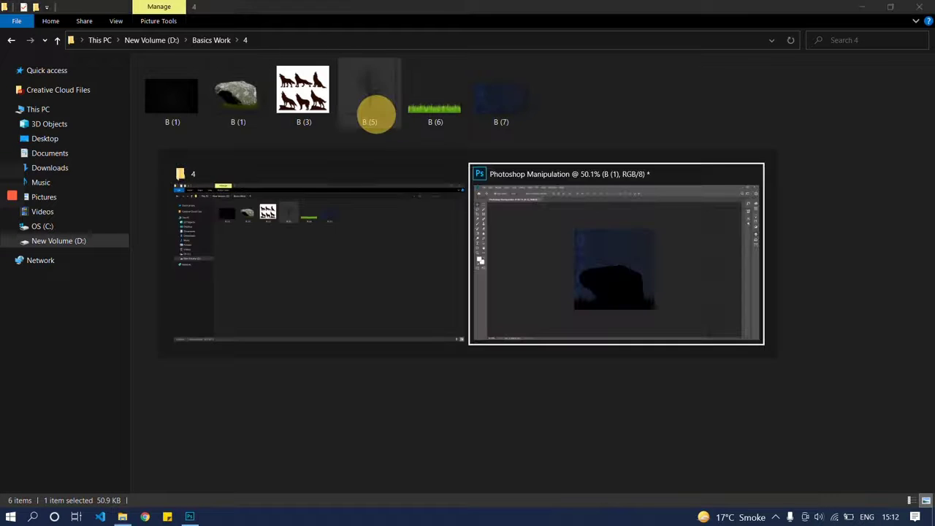
# - Drop the tree image B (5) onto the canvas, enlarged and set at the bottom
pyautogui.moveTo(375, 107); pyautogui.dragTo(437, 256)
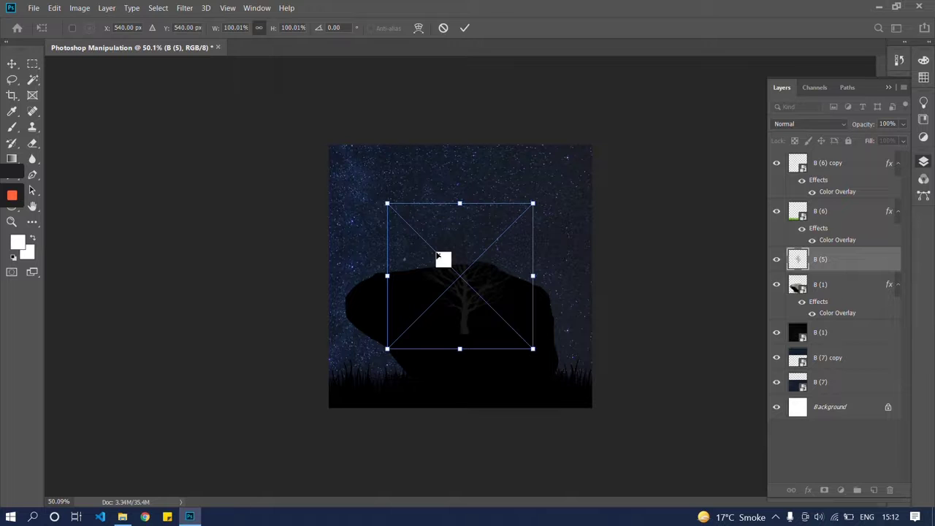
pyautogui.moveTo(469, 188); pyautogui.dragTo(474, 167)
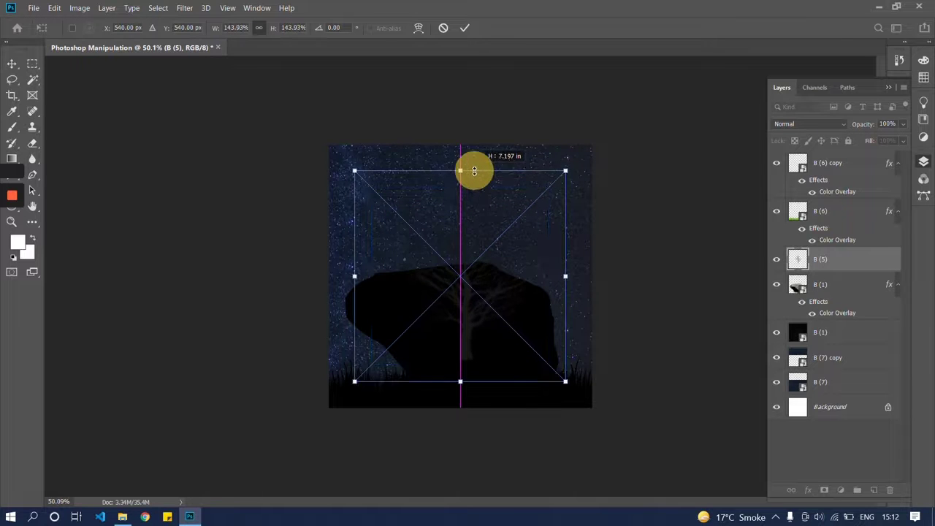
pyautogui.moveTo(482, 324); pyautogui.dragTo(474, 355)
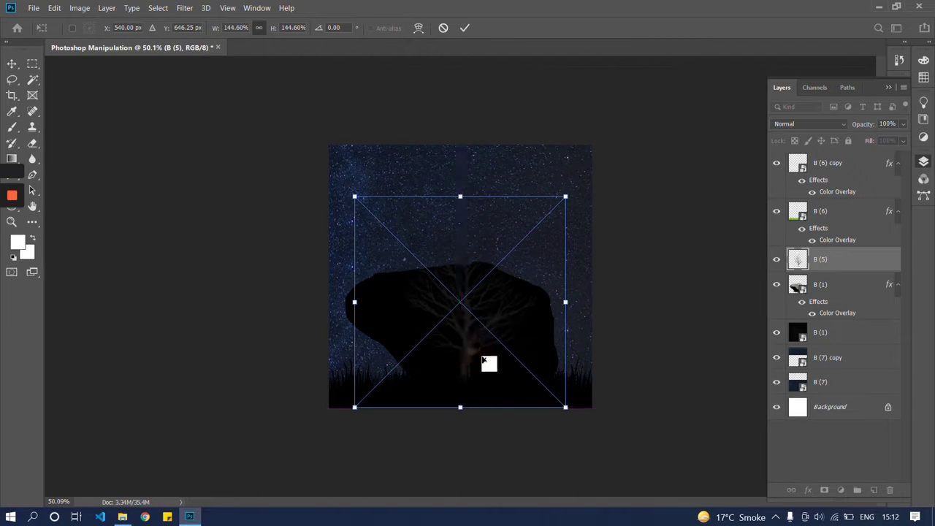
pyautogui.doubleClick(471, 355)
# - Turn the tree into a black silhouette with Color Overlay and move it to the right side
pyautogui.click(871, 264)
pyautogui.doubleClick(871, 264)
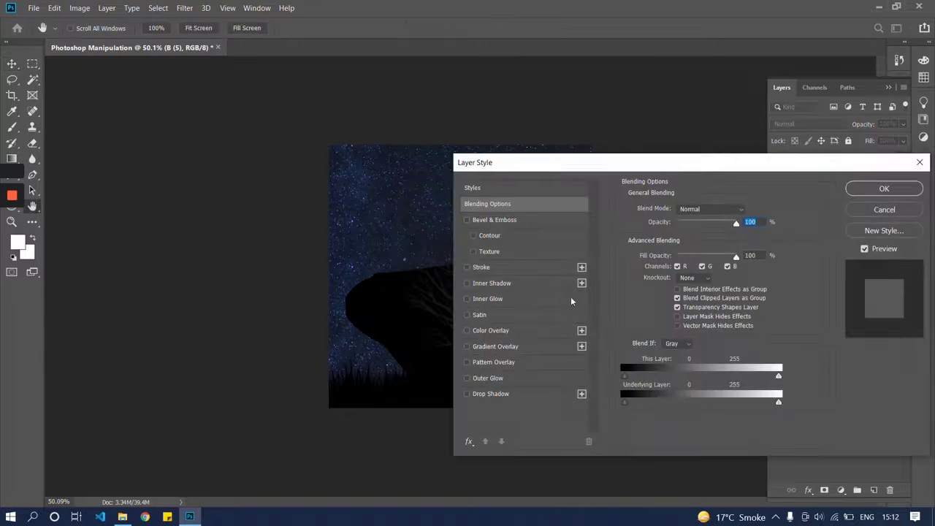
pyautogui.click(526, 329)
pyautogui.click(872, 191)
pyautogui.moveTo(473, 343)
pyautogui.mouseDown()
pyautogui.moveTo(581, 356)
pyautogui.moveTo(333, 356)
pyautogui.mouseUp()
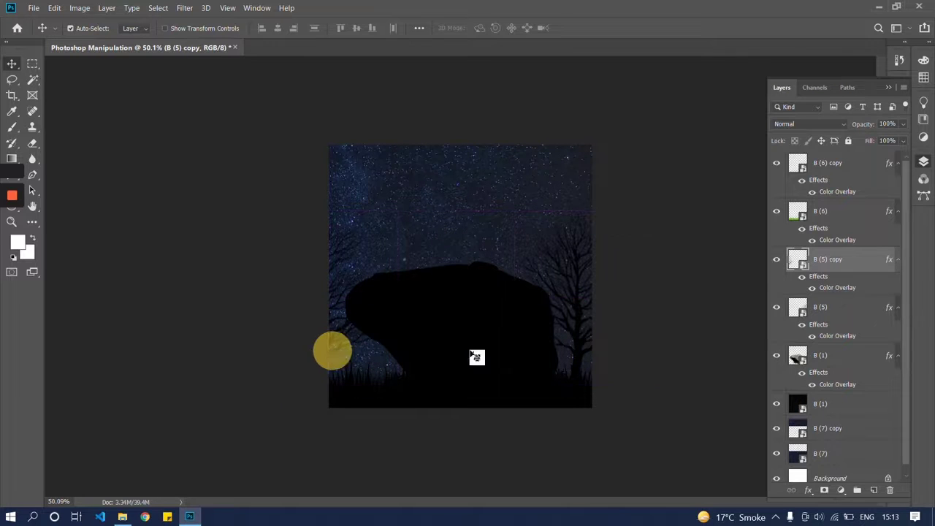
# - Shrink the black rock B (1) to about 60% scale and commit it
pyautogui.click(491, 311)
pyautogui.hotkey('ctrl', 't')
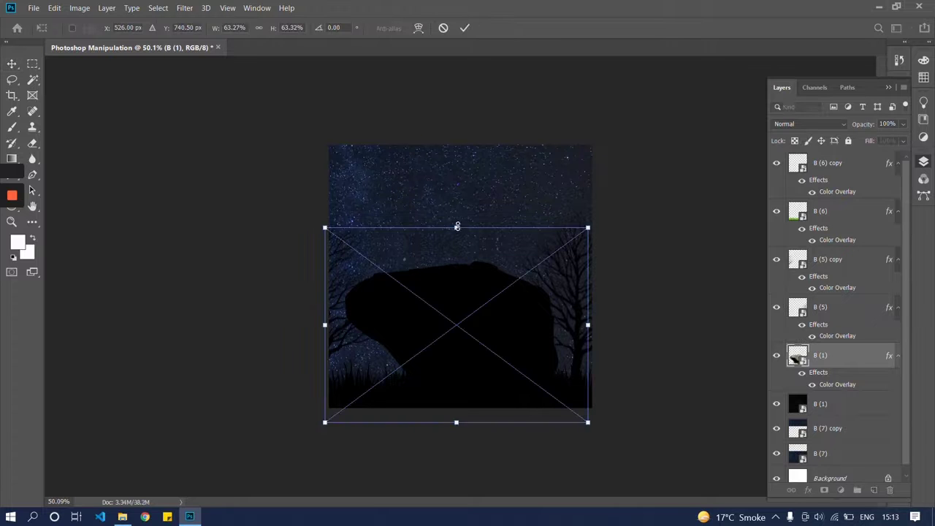
pyautogui.moveTo(458, 226); pyautogui.dragTo(459, 236)
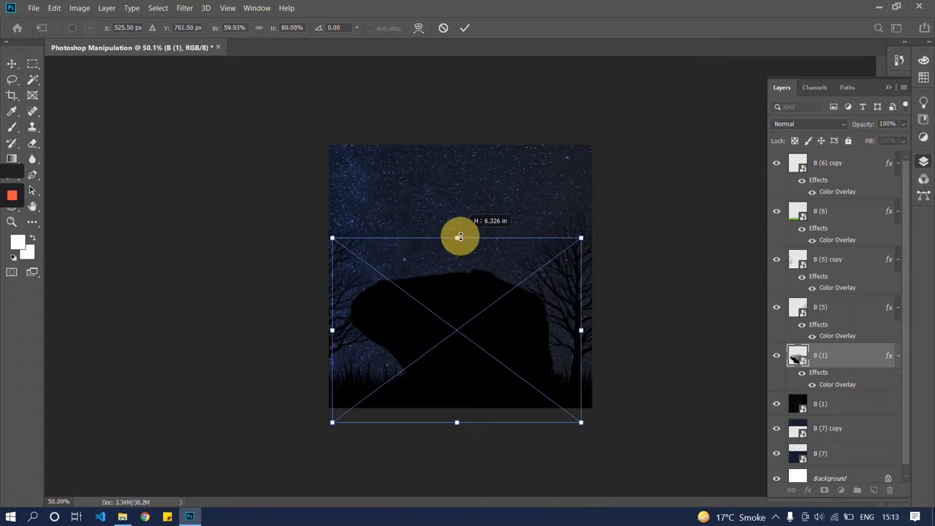
pyautogui.click(455, 330)
pyautogui.doubleClick(486, 342)
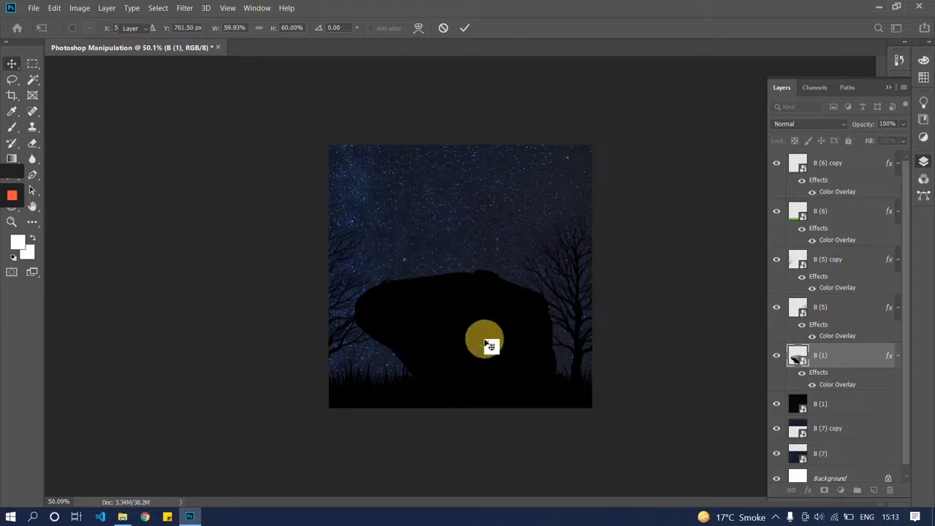
# - Nudge the B (5) copy and B (5) tree layers slightly right, then deselect
pyautogui.moveTo(348, 296); pyautogui.dragTo(356, 298)
pyautogui.click(578, 333)
pyautogui.moveTo(578, 332); pyautogui.dragTo(580, 333)
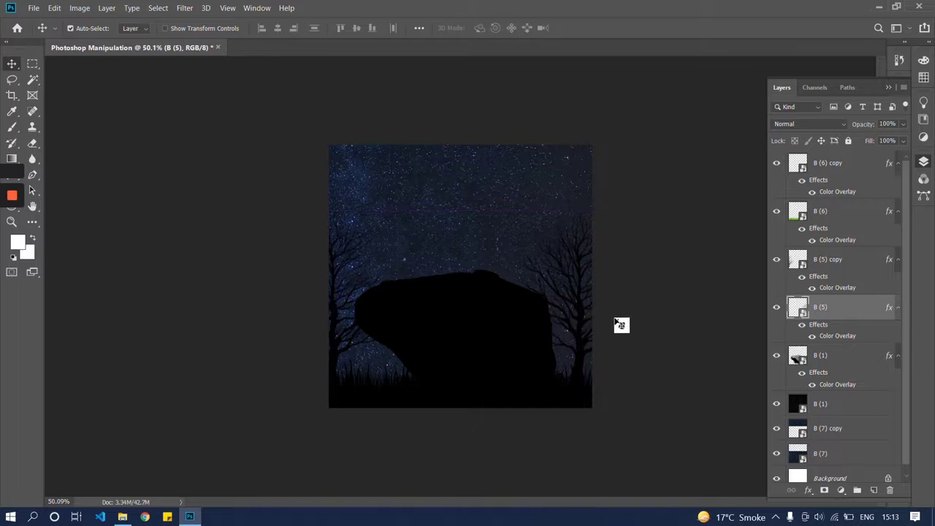
pyautogui.click(659, 280)
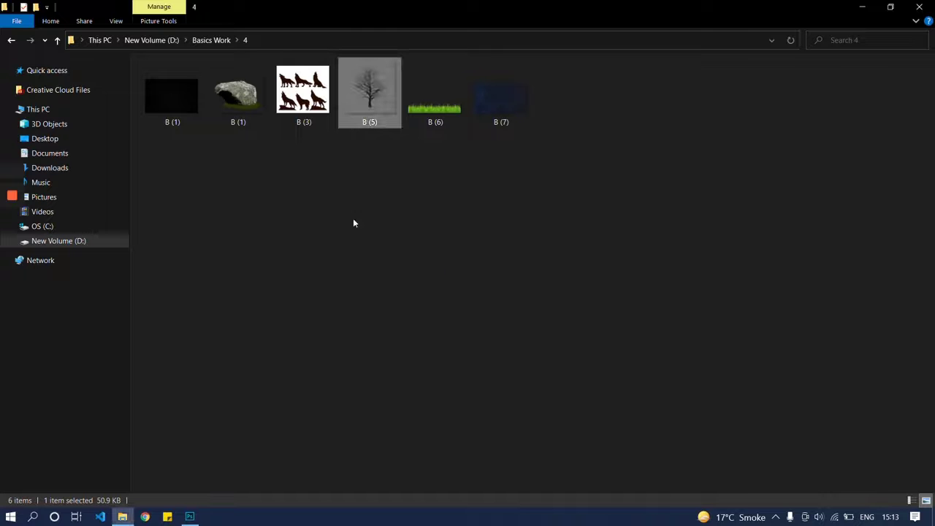
# - Drag the B (3) wolves image from File Explorer onto the Photoshop canvas and start enlarging it
pyautogui.click(330, 197)
pyautogui.click(303, 110)
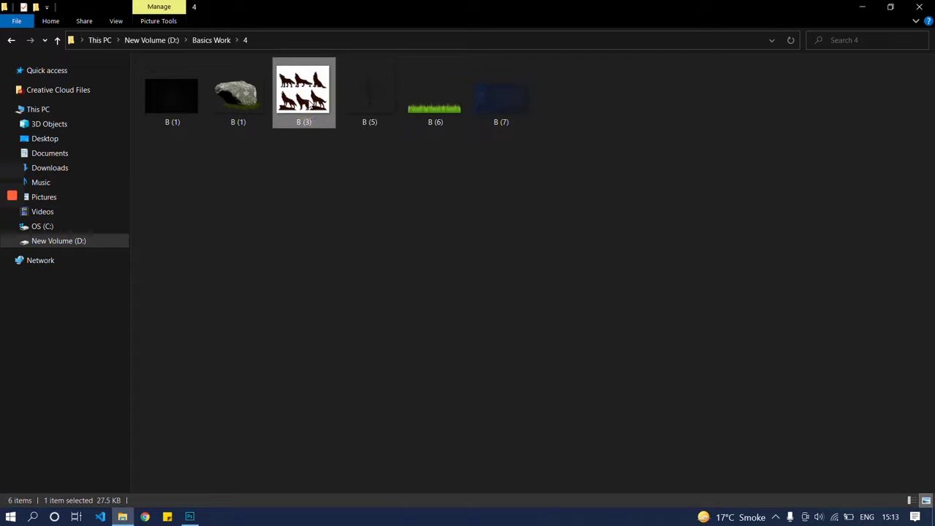
pyautogui.hotkey('alt', 'Tab')
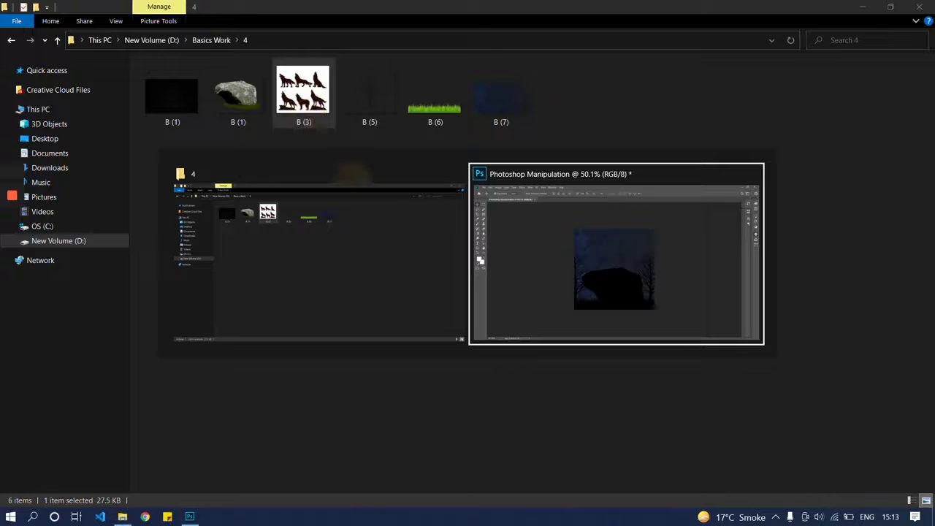
pyautogui.moveTo(304, 122); pyautogui.dragTo(466, 272)
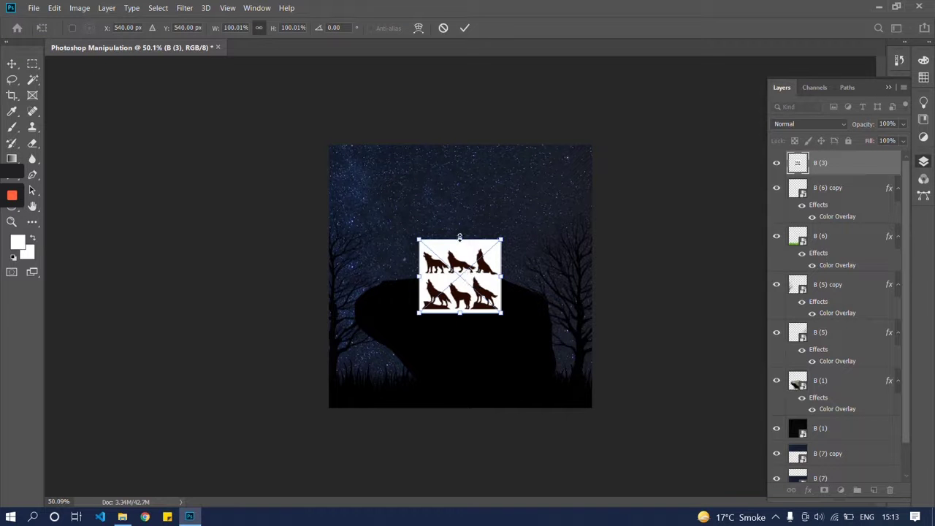
pyautogui.moveTo(459, 237); pyautogui.dragTo(474, 199)
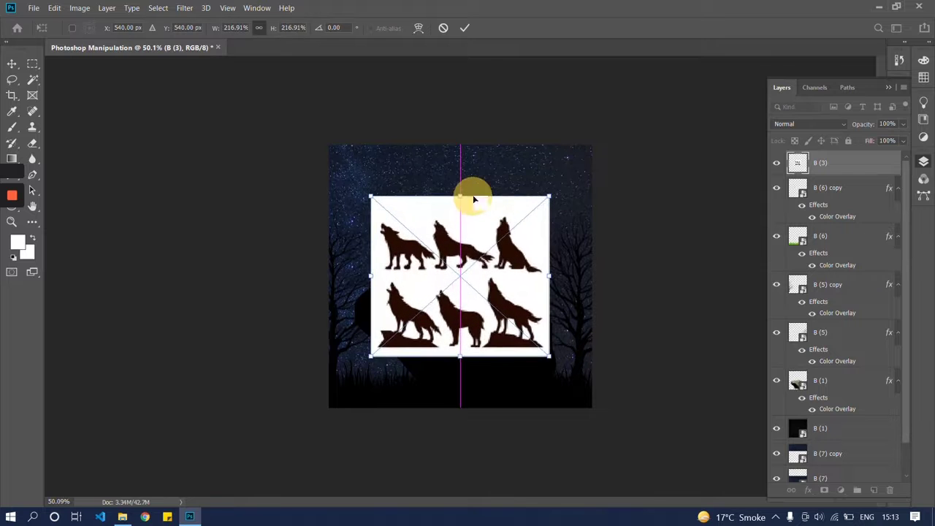
# - Commit the wolves image at about 217% and rasterize the B (3) layer
pyautogui.press('Return')
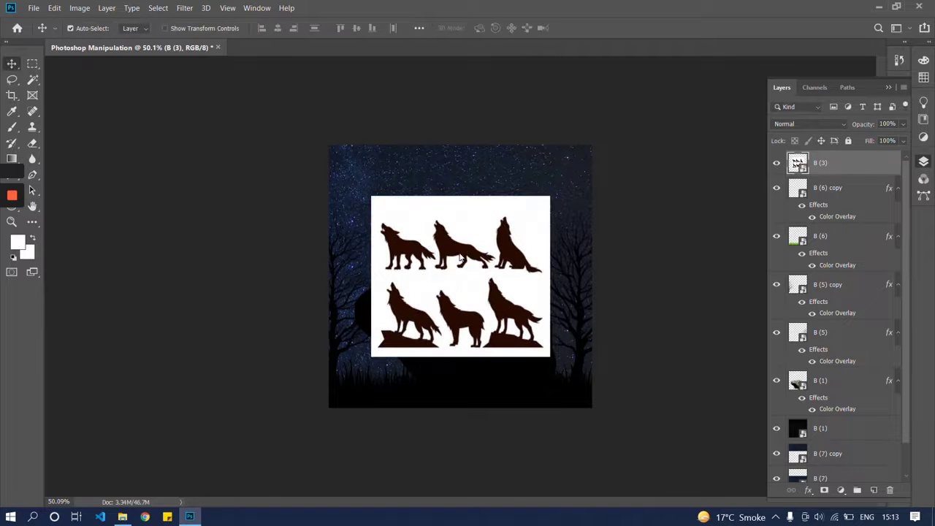
pyautogui.scroll(5, 456, 271)
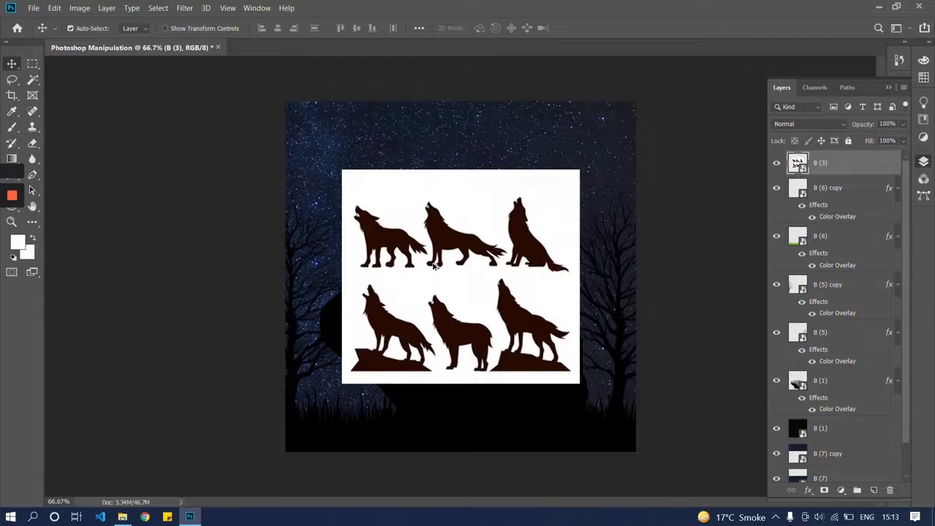
pyautogui.scroll(1, 387, 244)
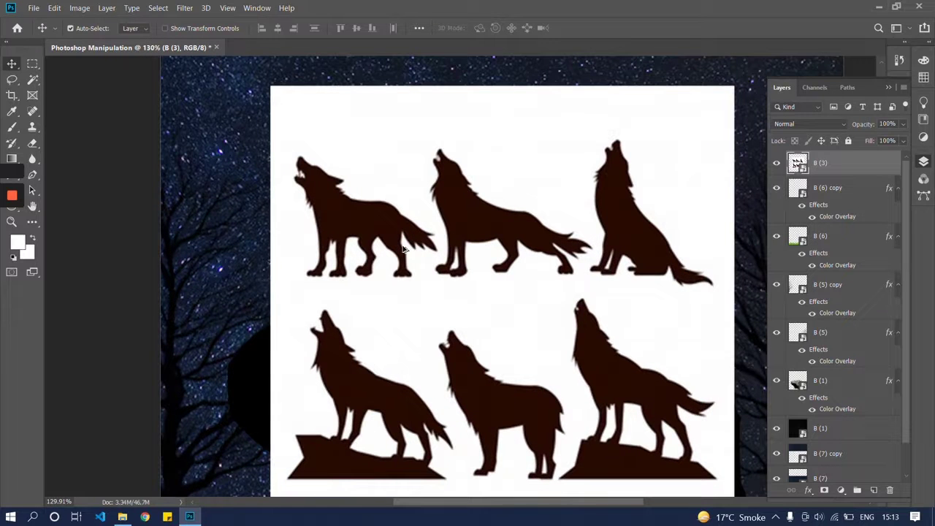
pyautogui.scroll(-1, 404, 249)
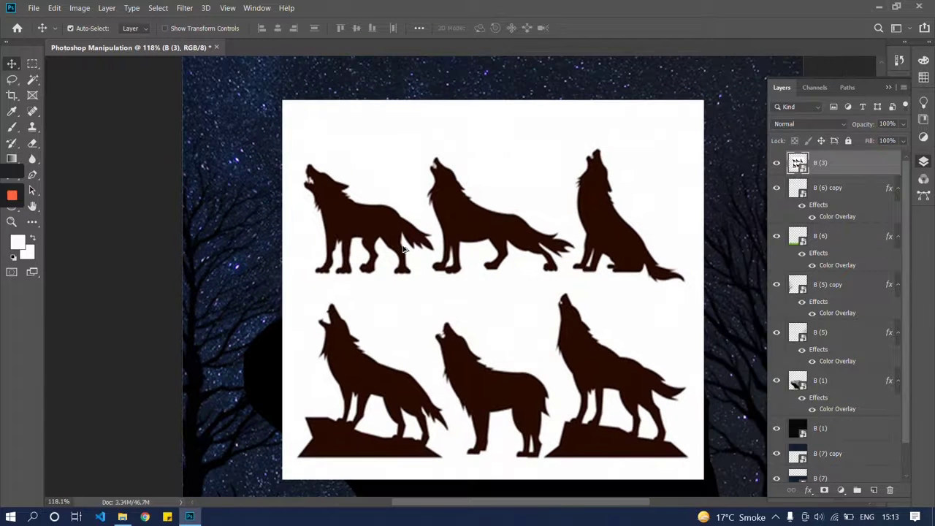
pyautogui.scroll(-1, 404, 248)
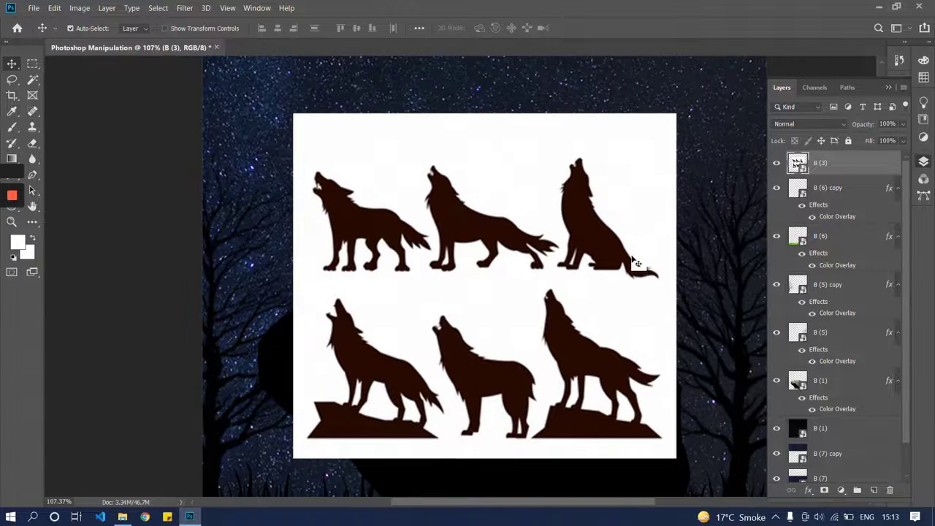
pyautogui.scroll(2, 712, 247)
pyautogui.rightClick(850, 173)
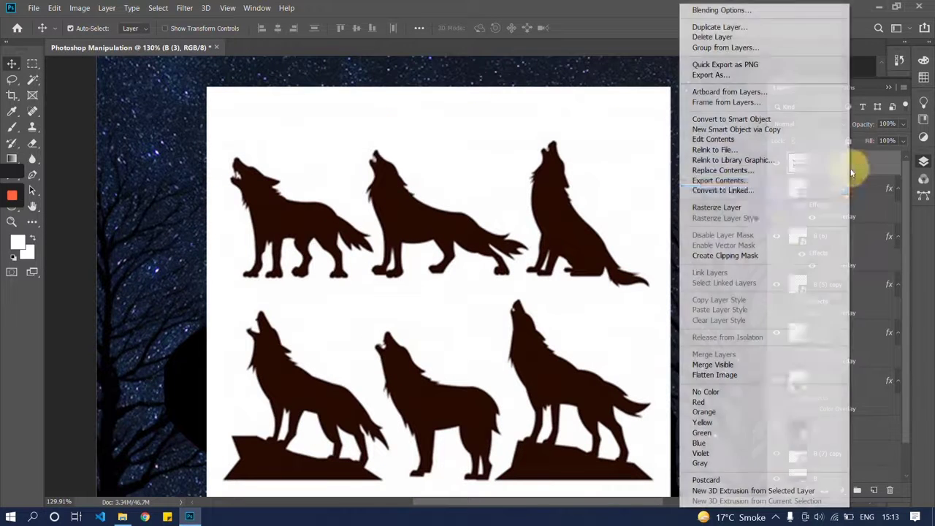
pyautogui.click(757, 206)
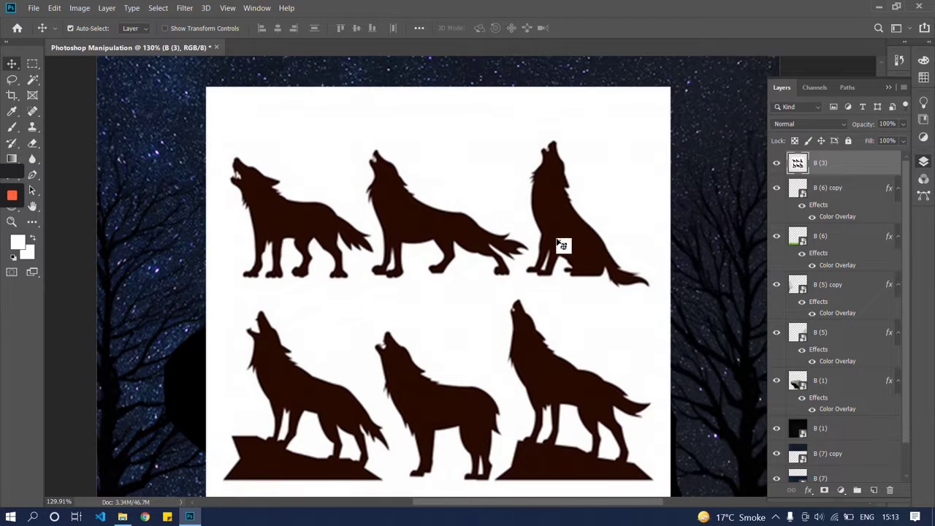
# - Trace a Pen path around the sitting, howling wolf on the wolves sheet
pyautogui.press('w')
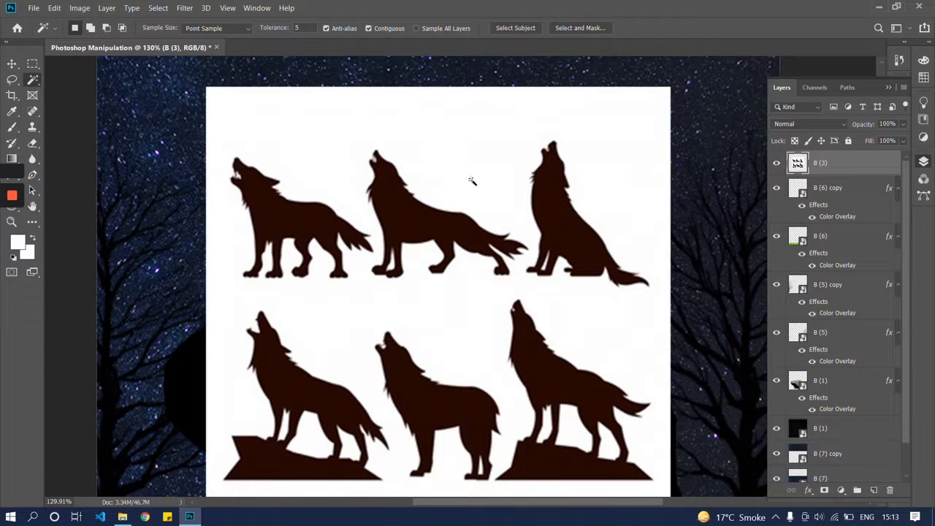
pyautogui.click(557, 208)
pyautogui.press('p')
pyautogui.click(537, 140)
pyautogui.click(523, 169)
pyautogui.click(527, 205)
pyautogui.click(532, 232)
pyautogui.click(528, 260)
pyautogui.click(564, 291)
pyautogui.click(623, 298)
pyautogui.click(658, 295)
pyautogui.click(659, 247)
pyautogui.click(606, 156)
pyautogui.click(537, 139)
pyautogui.click(577, 134)
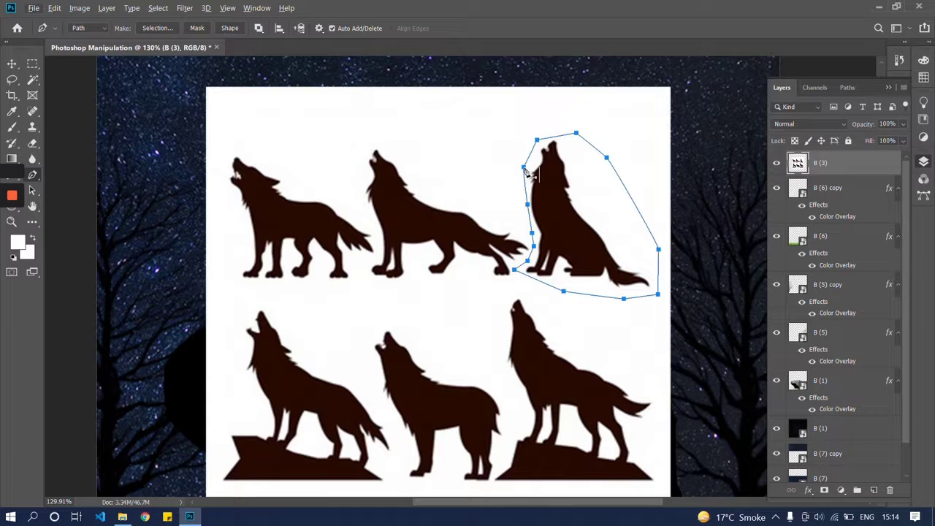
# - Turn the wolf path into a selection and delete everything outside the sitting wolf
pyautogui.hotkey('ctrl', 'Return')
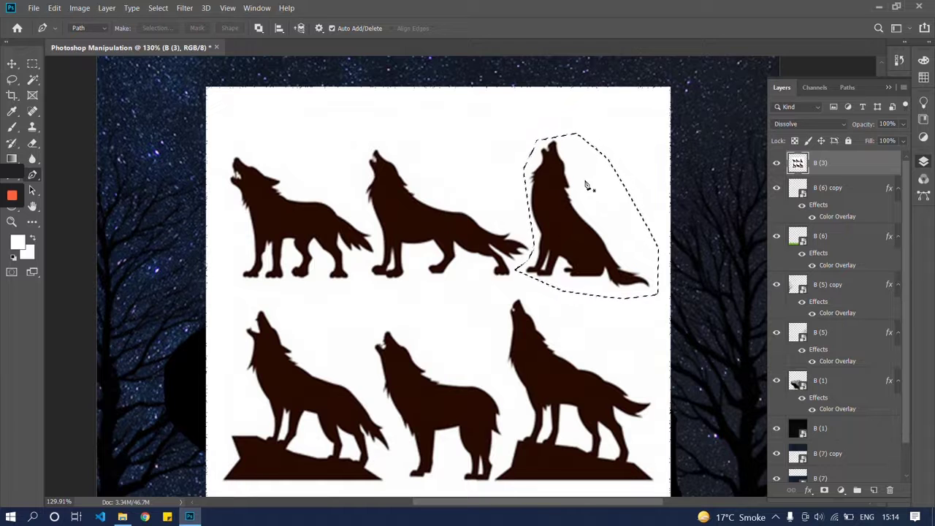
pyautogui.press('Delete')
pyautogui.hotkey('ctrl', 'z')
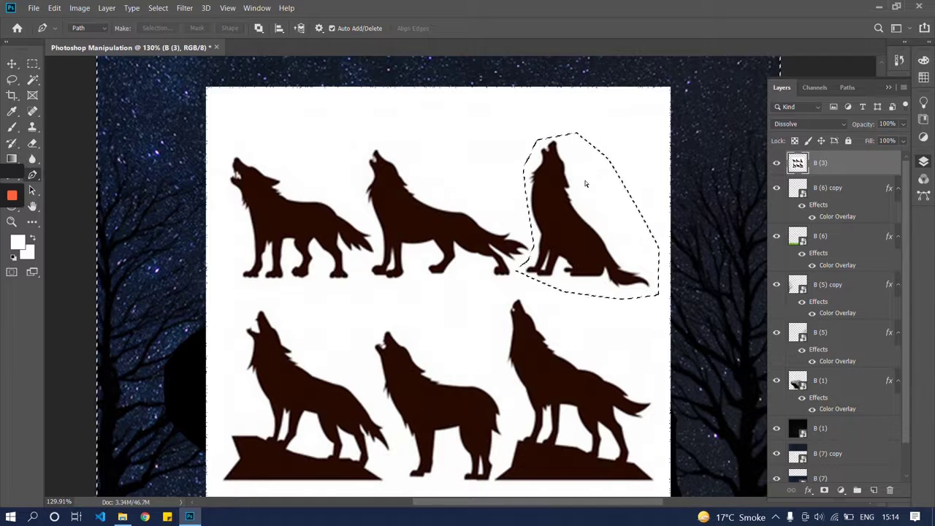
pyautogui.press('Delete')
pyautogui.hotkey('ctrl', 'd')
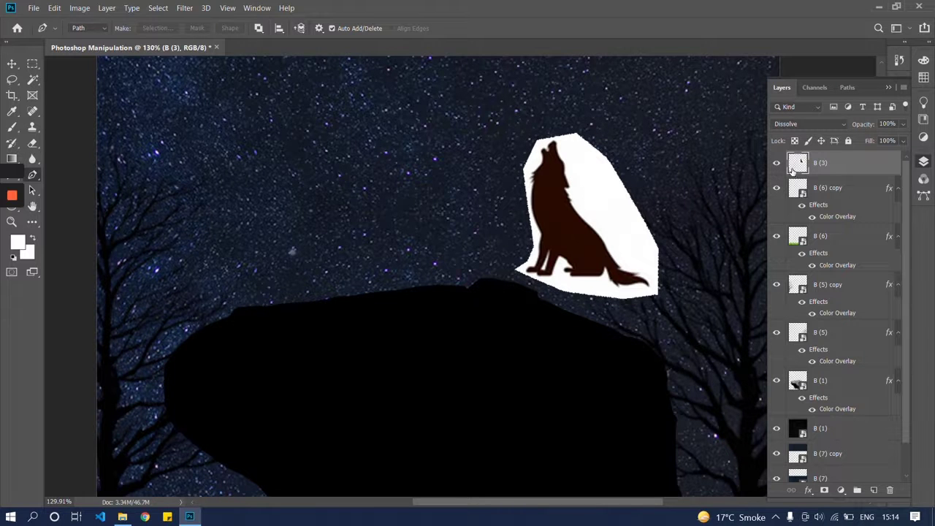
# - Remove the leftover white background around the wolf using Magic Wand and Grow
pyautogui.press('w')
pyautogui.click(595, 194)
pyautogui.rightClick(597, 191)
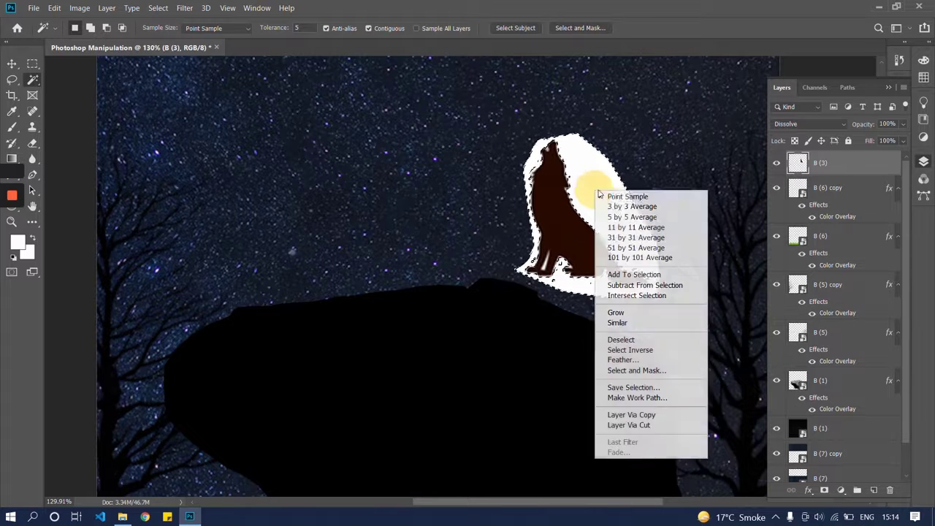
pyautogui.click(657, 316)
pyautogui.press('Delete')
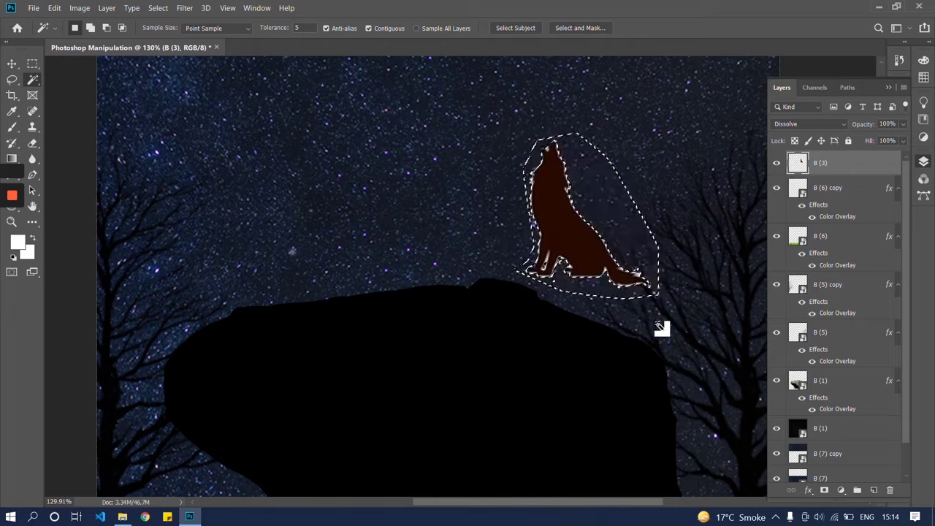
pyautogui.hotkey('ctrl', 'd')
pyautogui.press('v')
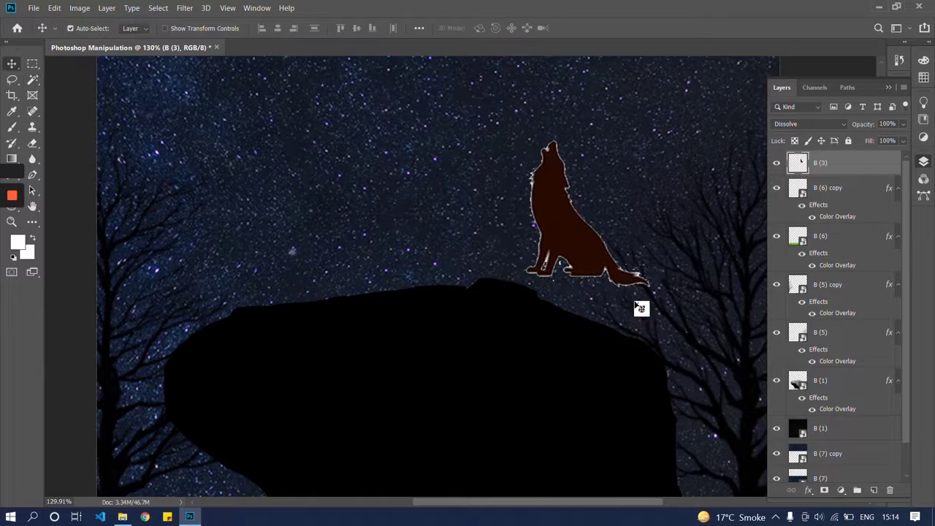
# - Give the wolf a black Colour Overlay style and move it left over the rock
pyautogui.doubleClick(844, 167)
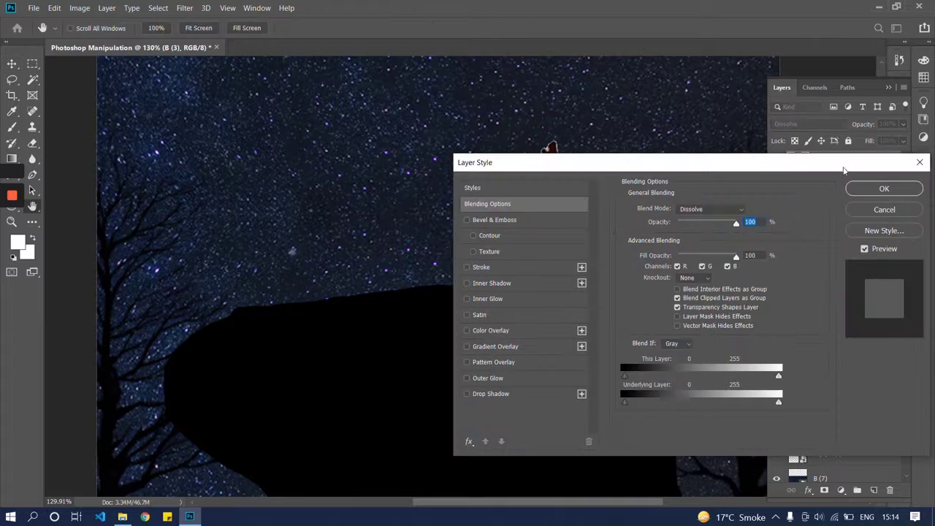
pyautogui.click(523, 330)
pyautogui.click(882, 188)
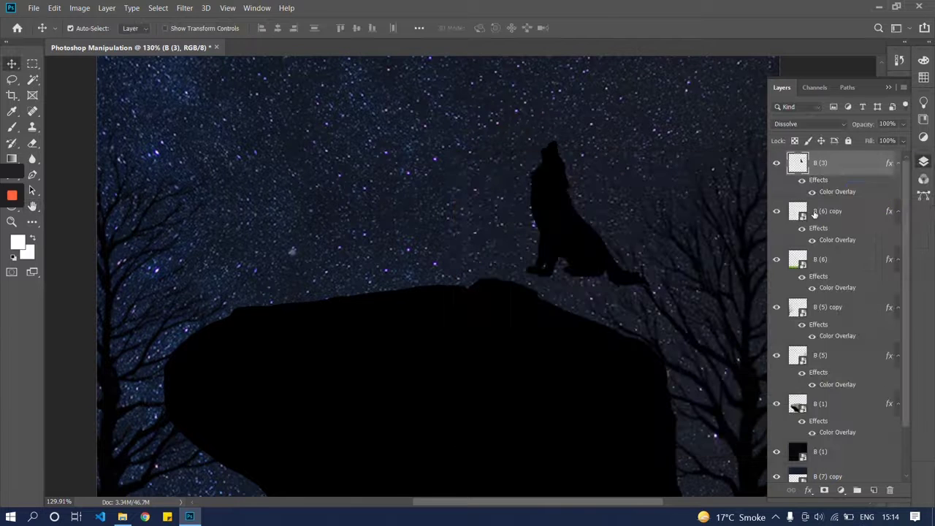
pyautogui.moveTo(583, 249)
pyautogui.mouseDown()
pyautogui.moveTo(512, 244)
pyautogui.moveTo(445, 253)
pyautogui.moveTo(431, 266)
pyautogui.mouseUp()
# - Scale the wolf to about 139% and lower it to sit atop the rock
pyautogui.scroll(-3, 433, 267)
pyautogui.scroll(-1, 432, 267)
pyautogui.hotkey('ctrl', 't')
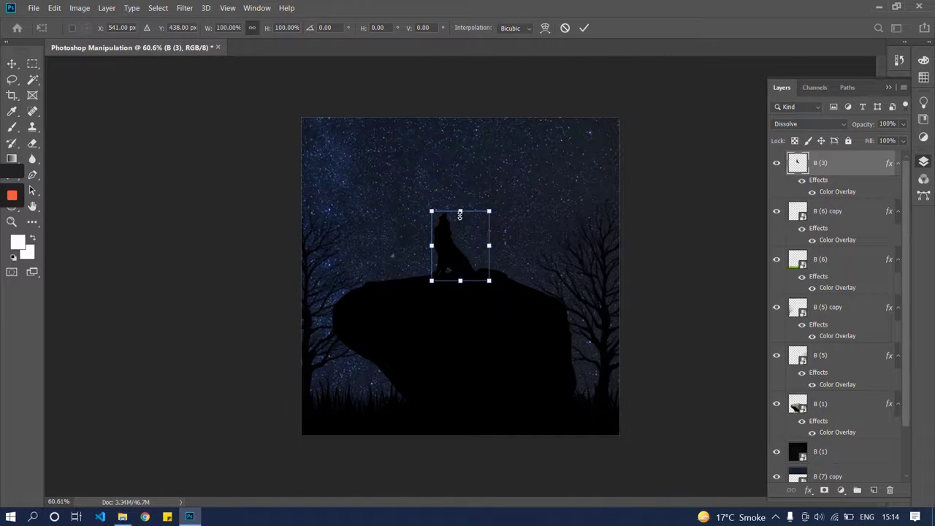
pyautogui.moveTo(461, 211)
pyautogui.mouseDown()
pyautogui.moveTo(469, 180)
pyautogui.moveTo(472, 189)
pyautogui.mouseUp()
pyautogui.hotkey('ctrl', 'z')
pyautogui.moveTo(455, 255); pyautogui.dragTo(452, 251)
pyautogui.scroll(10, 427, 263)
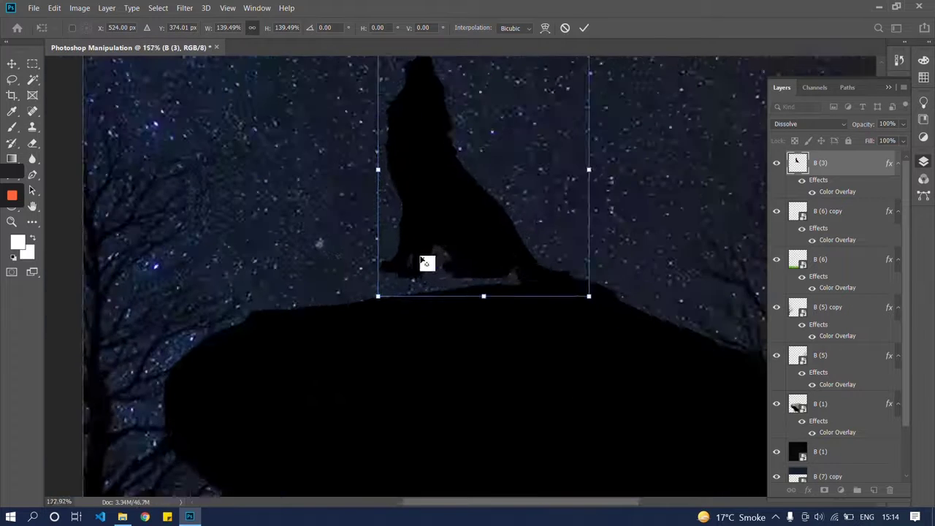
pyautogui.moveTo(414, 276); pyautogui.dragTo(416, 307)
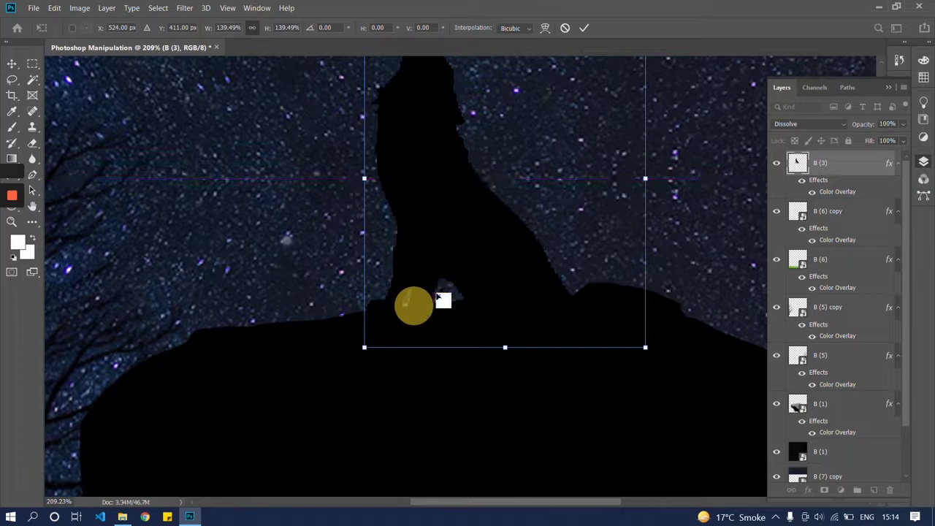
pyautogui.press('Return')
# - Marquee-select the gap at the wolf's front legs, reset default colours, and zoom out to review
pyautogui.click(480, 241)
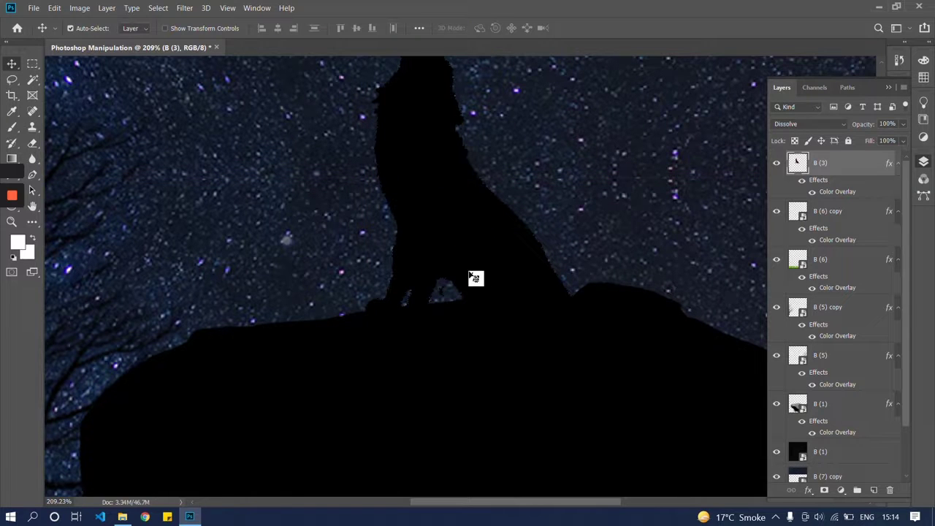
pyautogui.press('m')
pyautogui.moveTo(447, 285); pyautogui.dragTo(439, 301)
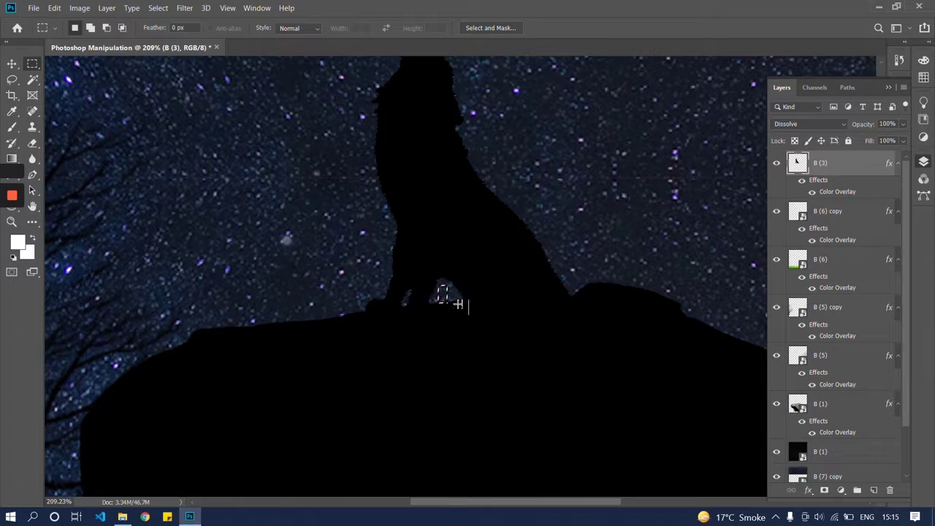
pyautogui.press('d')
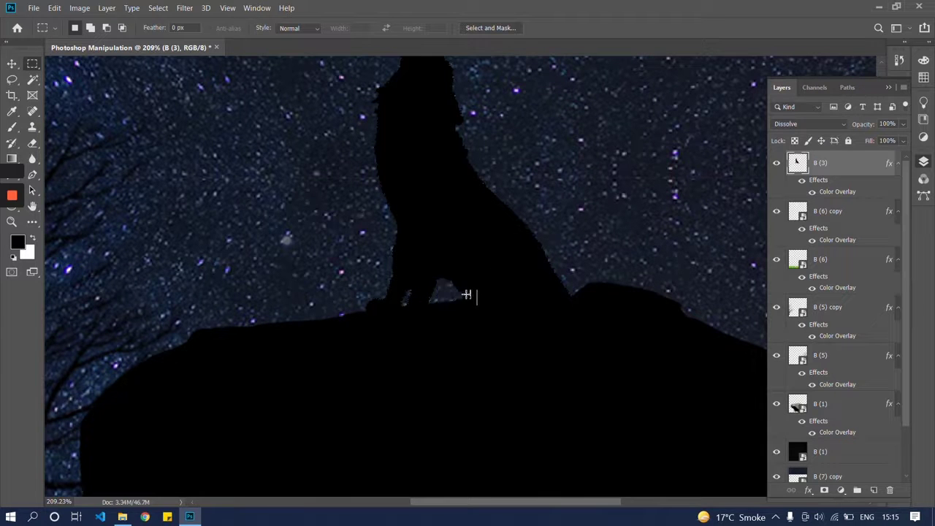
pyautogui.press('v')
pyautogui.scroll(-2, 482, 234)
pyautogui.scroll(-2, 481, 236)
pyautogui.scroll(-1, 481, 236)
pyautogui.scroll(-1, 481, 237)
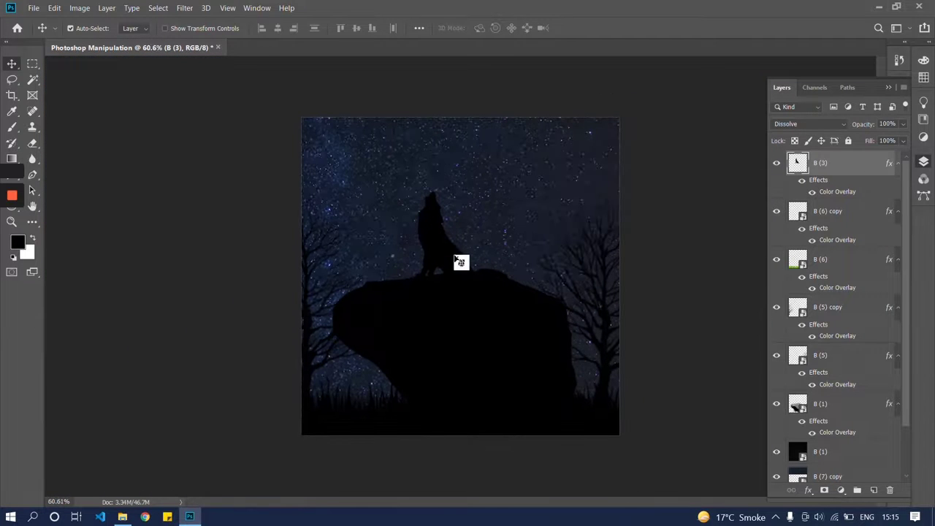
# - Move the rock B (1) and wolf B (3) down slightly together
pyautogui.click(457, 306)
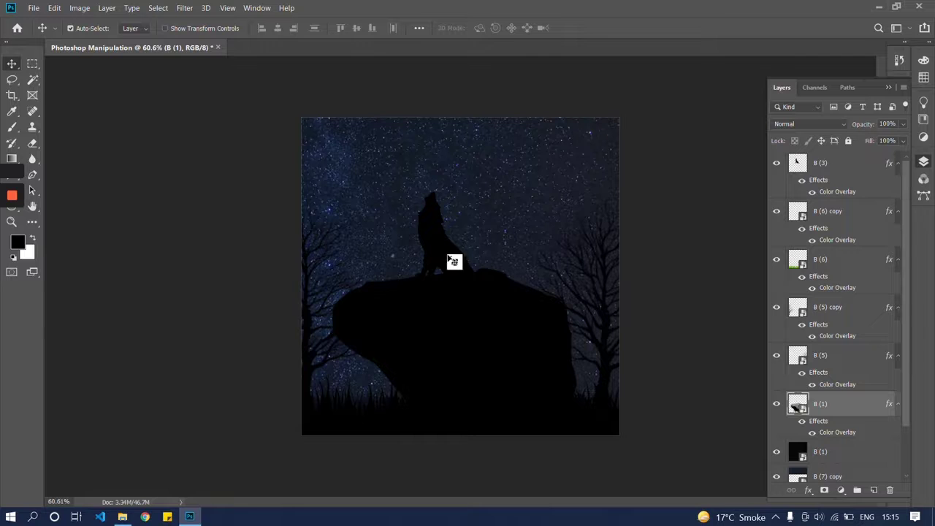
pyautogui.keyDown('shift'); pyautogui.click(447, 255); pyautogui.keyUp('shift')
pyautogui.moveTo(447, 256); pyautogui.dragTo(444, 268)
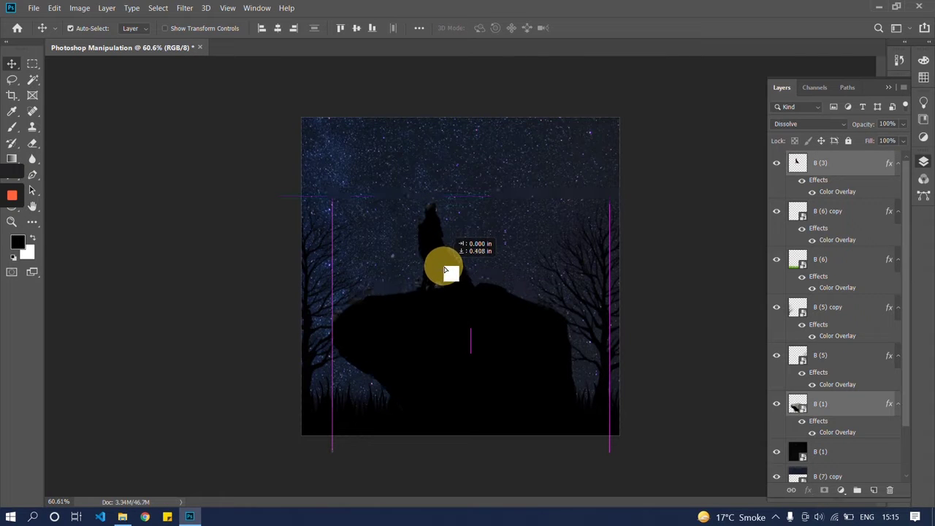
pyautogui.click(643, 284)
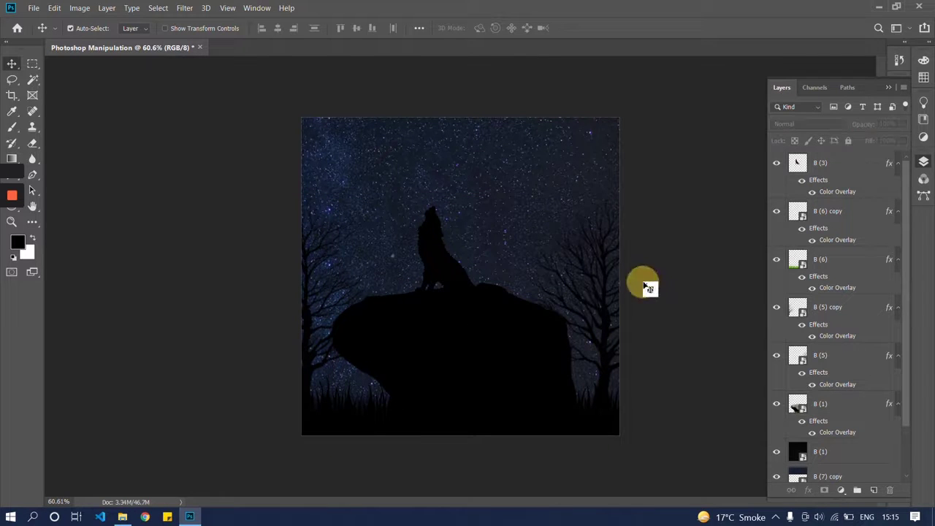
pyautogui.click(502, 359)
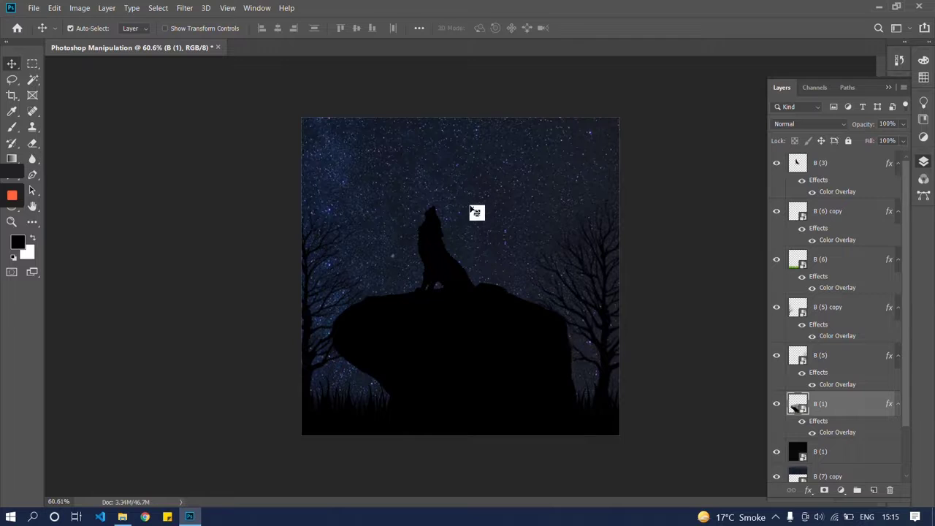
# - Stretch the wolf 107.83% taller and align it to the canvas's horizontal centre
pyautogui.click(433, 242)
pyautogui.hotkey('ctrl', 't')
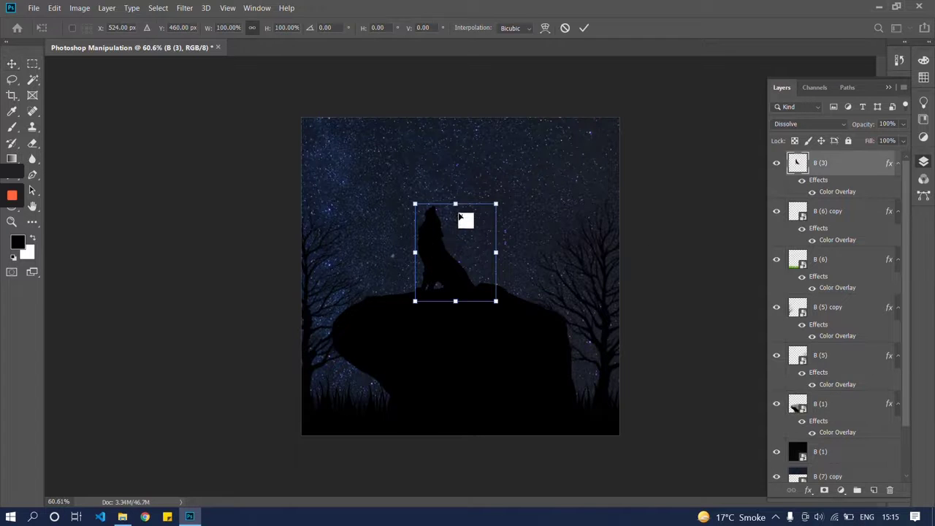
pyautogui.moveTo(459, 202); pyautogui.dragTo(460, 194)
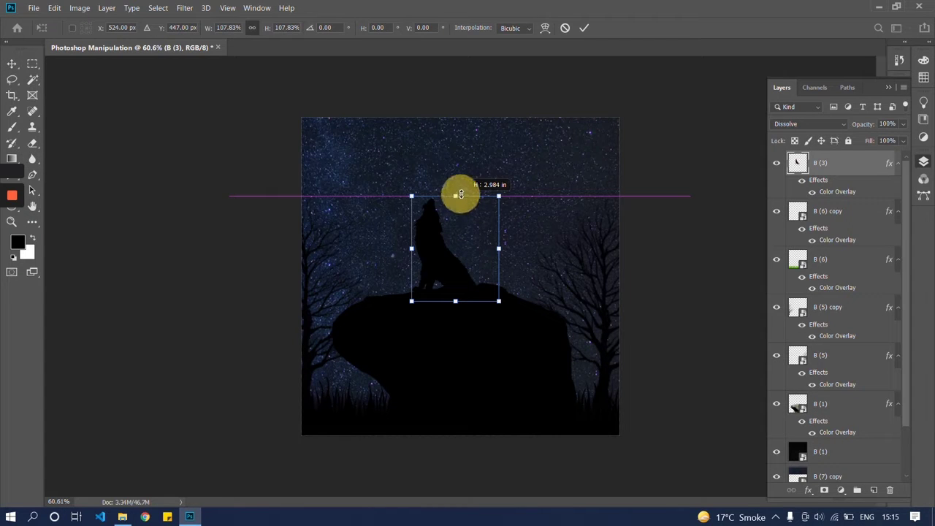
pyautogui.doubleClick(449, 264)
pyautogui.hotkey('ctrl', 'a')
pyautogui.click(280, 29)
pyautogui.hotkey('ctrl', 'd')
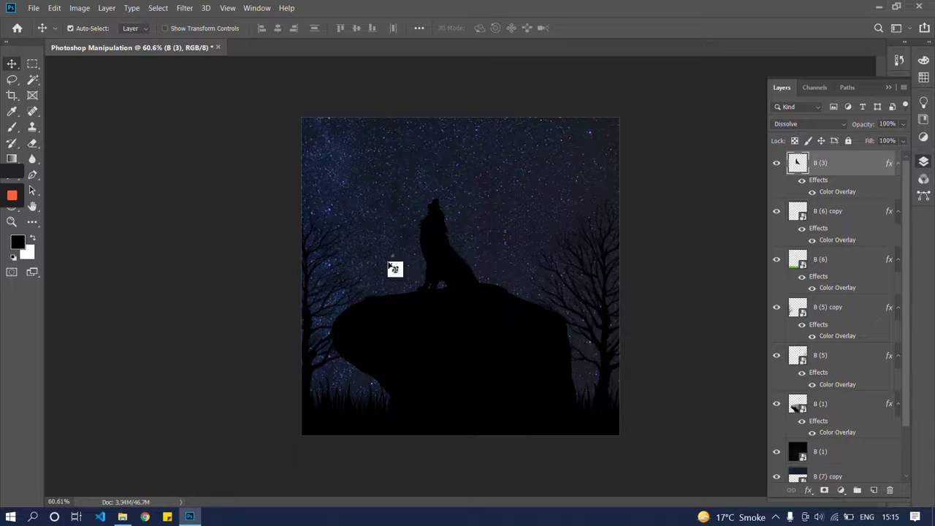
# - Select the standard Brush tool with a soft round brush preset
pyautogui.press('b')
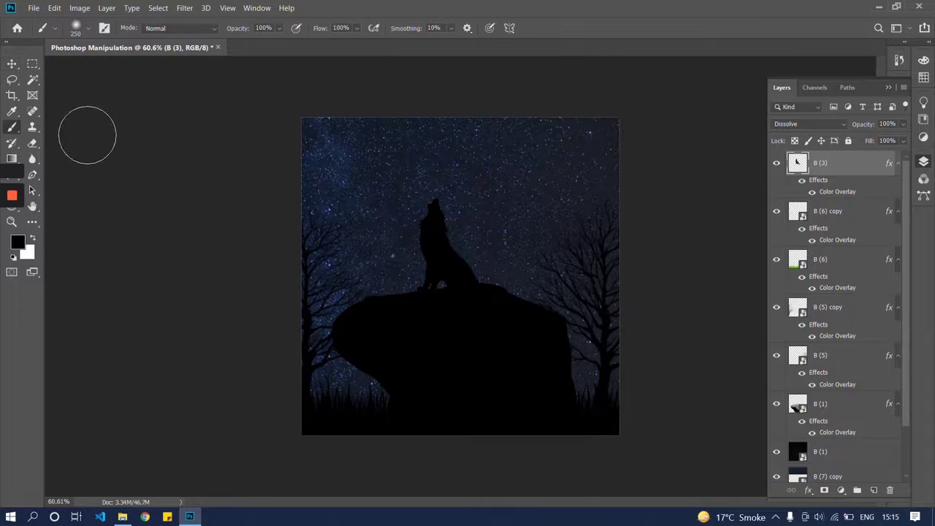
pyautogui.click(18, 129)
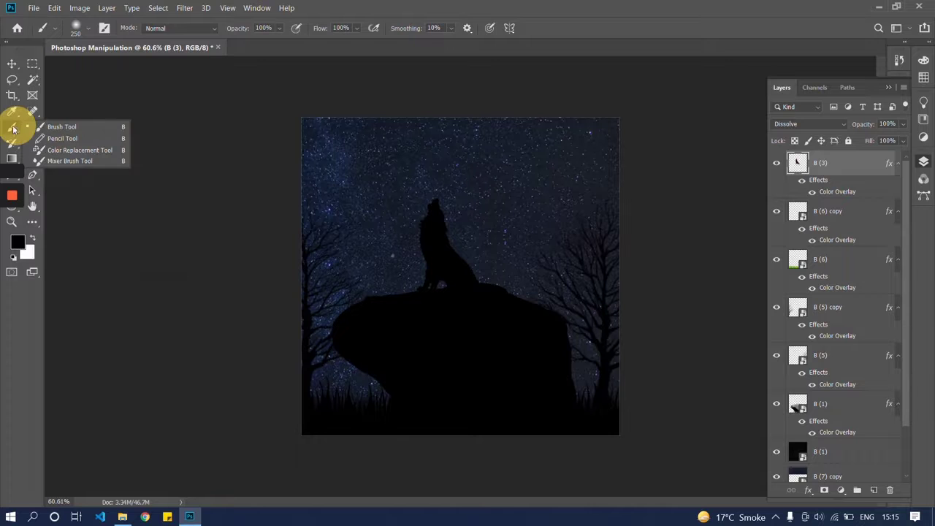
pyautogui.click(110, 127)
pyautogui.click(89, 28)
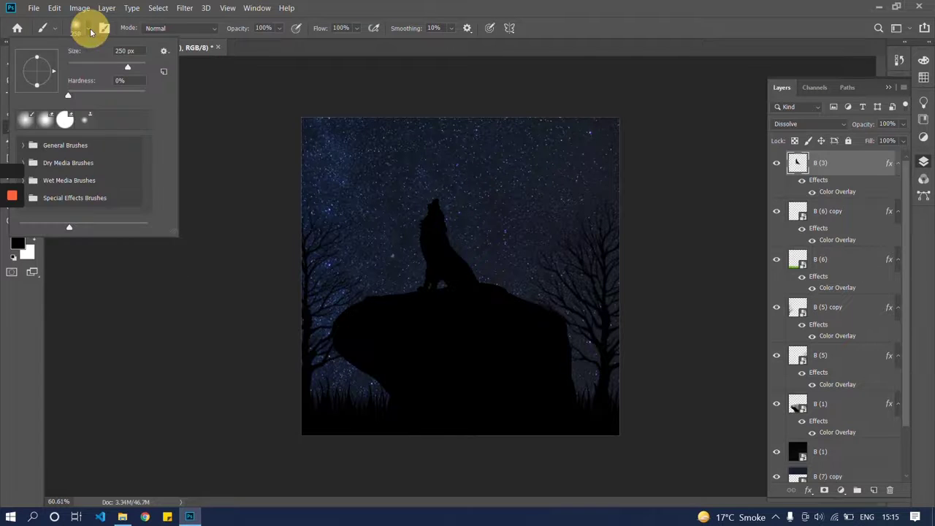
pyautogui.click(45, 124)
# - Test a 500 px eraser over the wolf, undo it, and add an empty Layer 1
pyautogui.press('e')
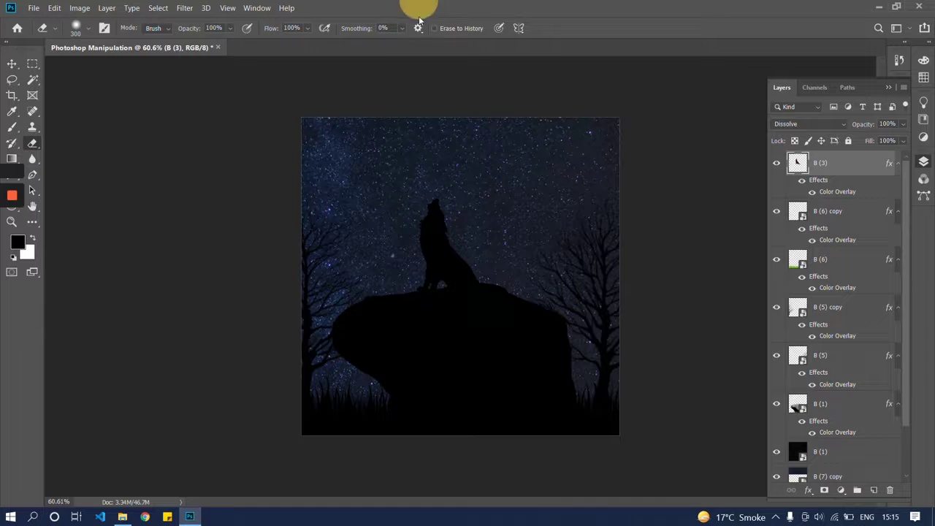
pyautogui.press(']')
pyautogui.press(']')
pyautogui.press(']')
pyautogui.press('[')
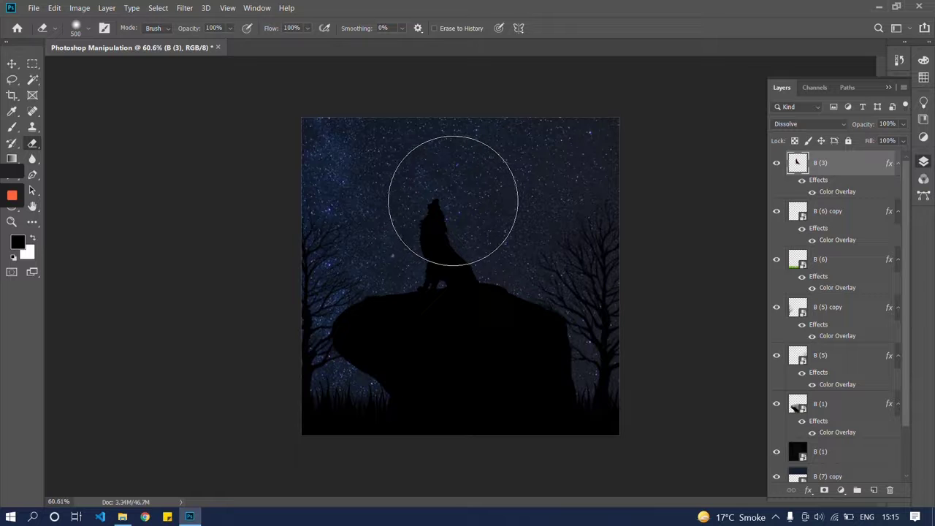
pyautogui.moveTo(449, 207); pyautogui.dragTo(445, 203)
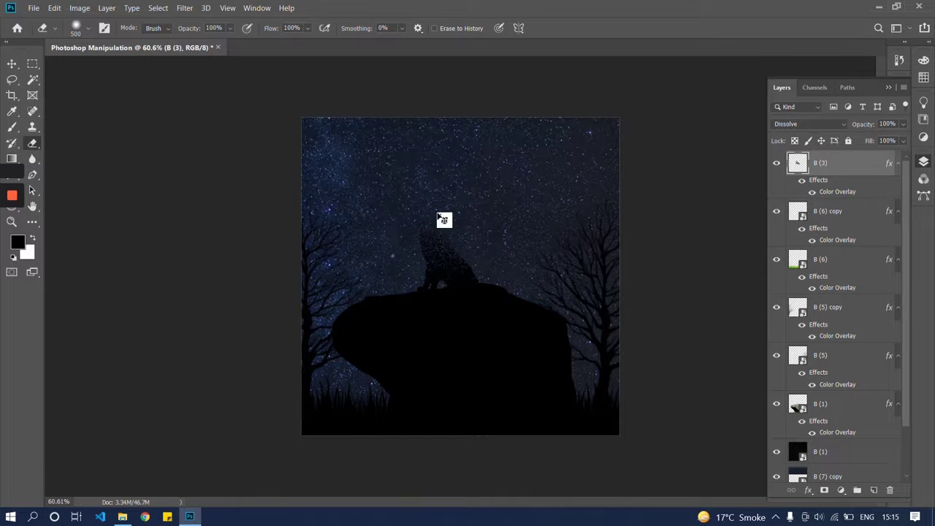
pyautogui.hotkey('ctrl', 'z')
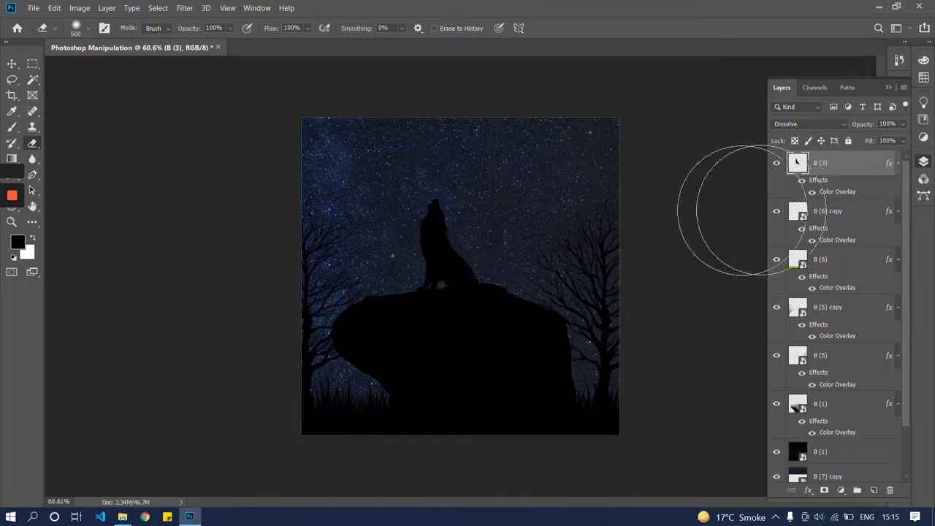
pyautogui.click(873, 489)
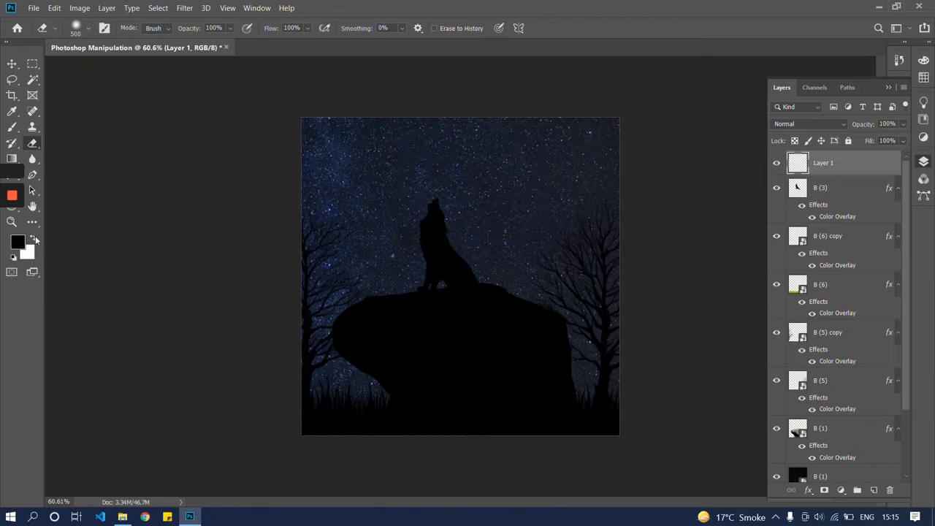
# - Set white as the foreground colour and test a soft 500 px brush stroke, then undo it
pyautogui.click(32, 239)
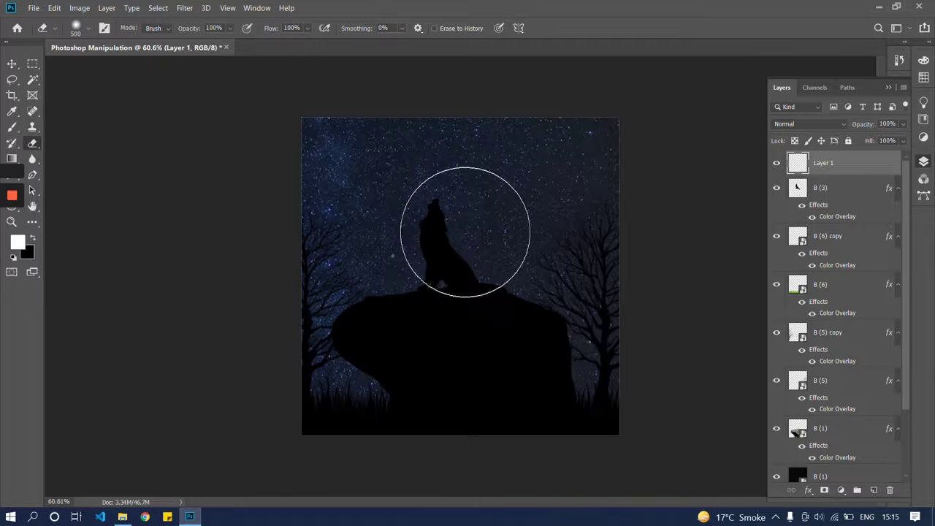
pyautogui.press('b')
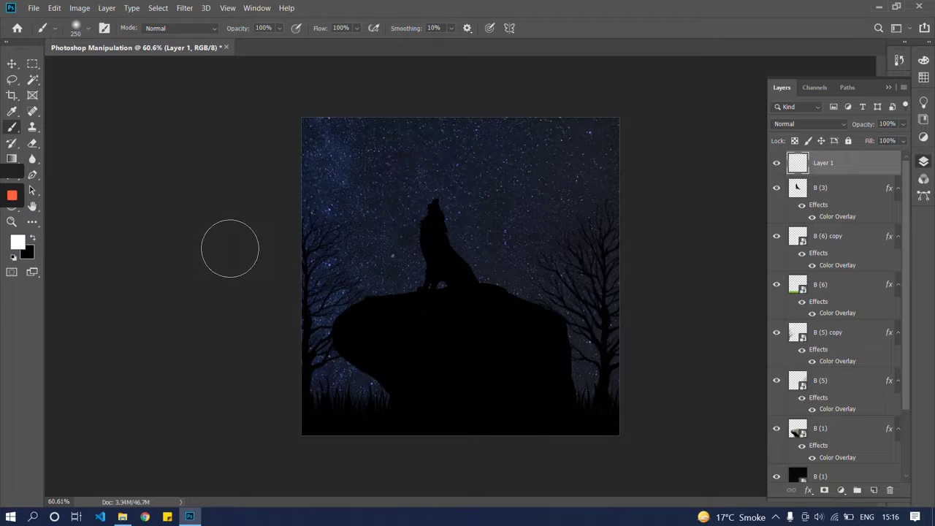
pyautogui.press(']')
pyautogui.press(']')
pyautogui.press(']')
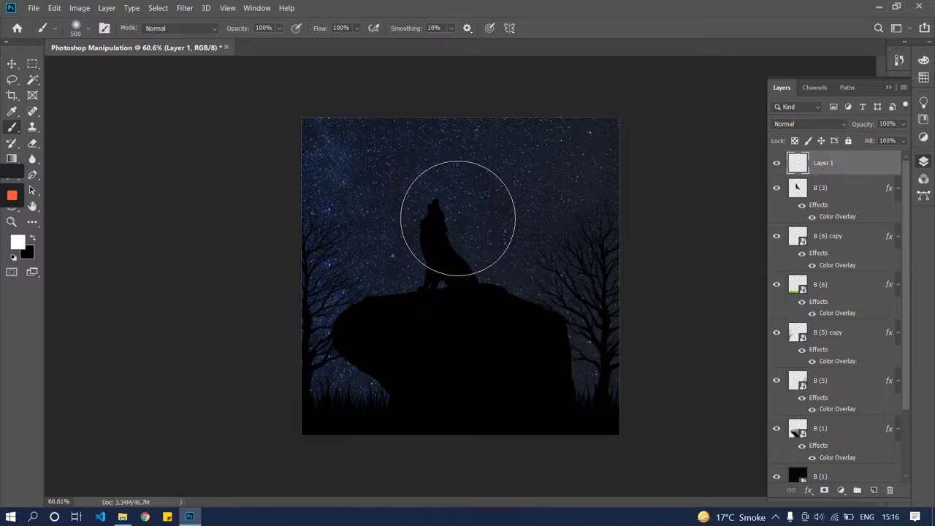
pyautogui.click(87, 27)
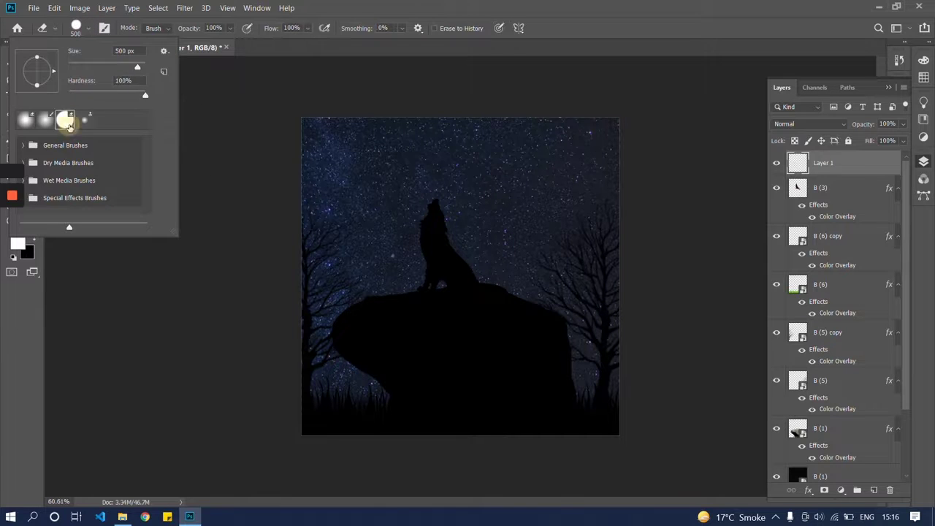
pyautogui.press('e')
pyautogui.press('[')
pyautogui.press('[')
pyautogui.press(']')
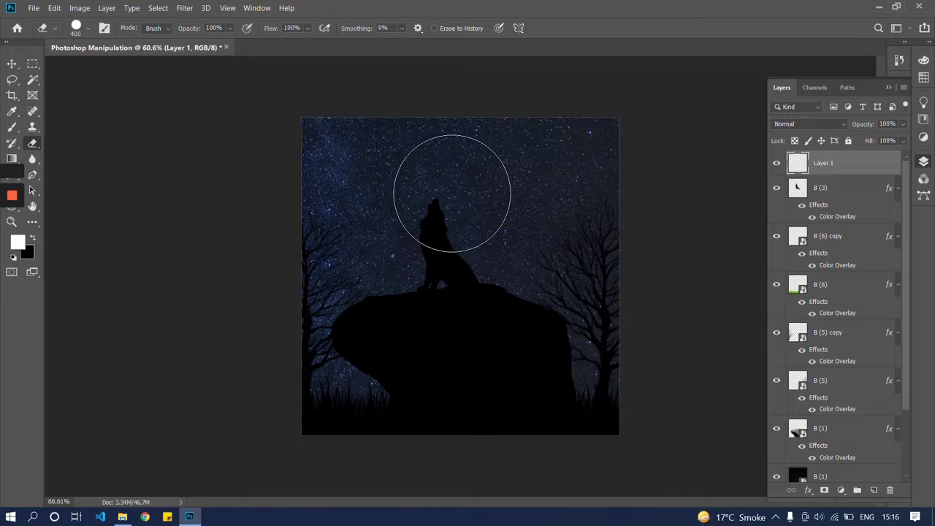
pyautogui.click(452, 192)
pyautogui.press('b')
pyautogui.press(']')
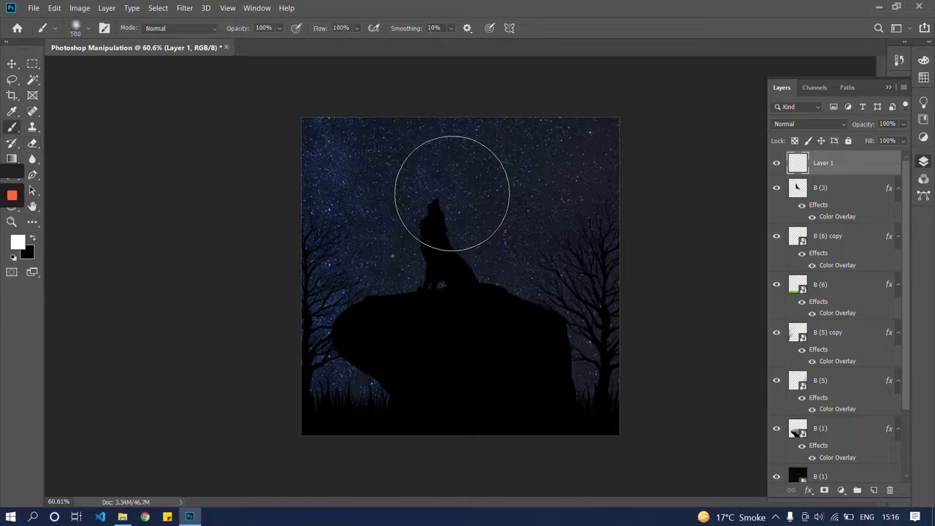
pyautogui.click(452, 194)
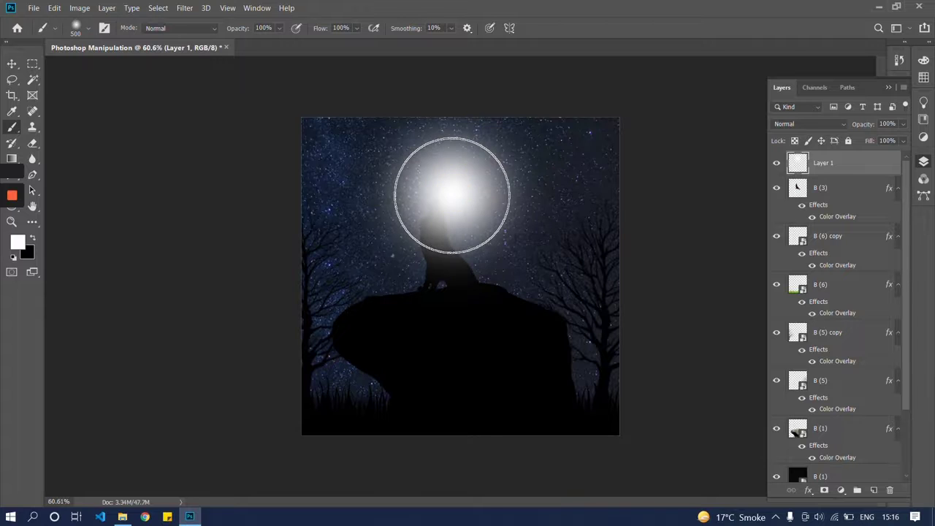
pyautogui.hotkey('ctrl', 'z')
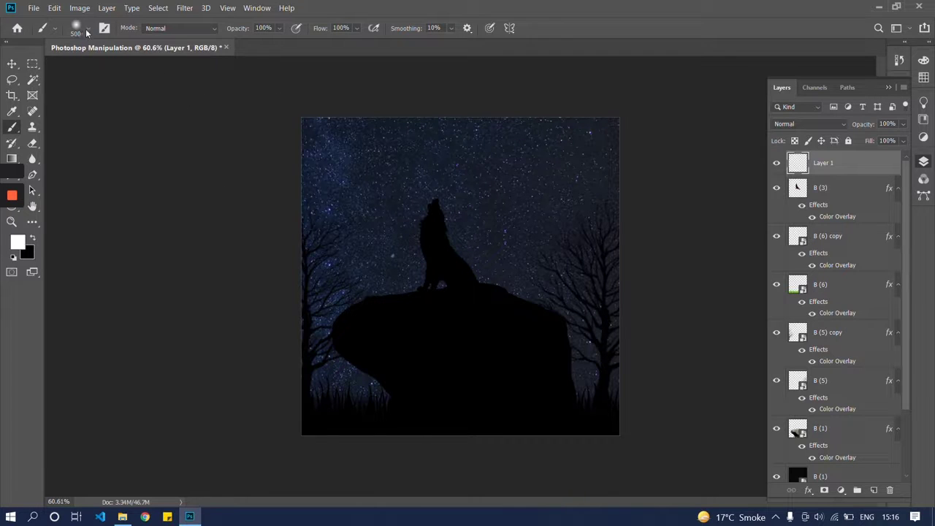
# - Paint a solid white moon disc on Layer 1 with a 100% hard, 400 px brush
pyautogui.click(86, 32)
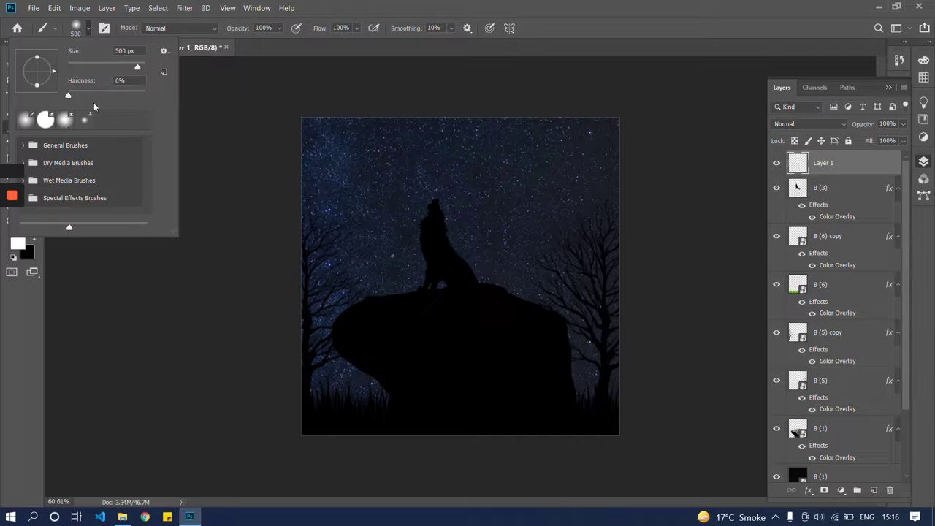
pyautogui.moveTo(70, 94); pyautogui.dragTo(162, 93)
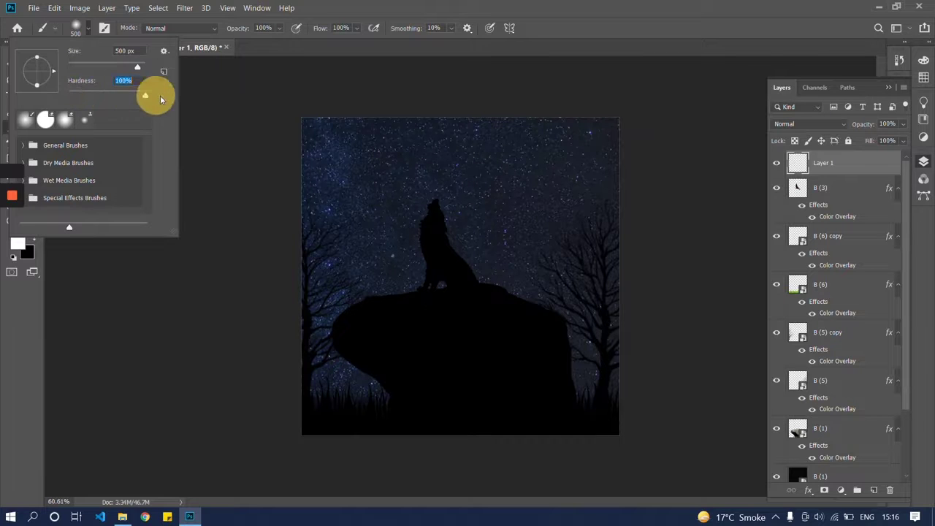
pyautogui.press('Return')
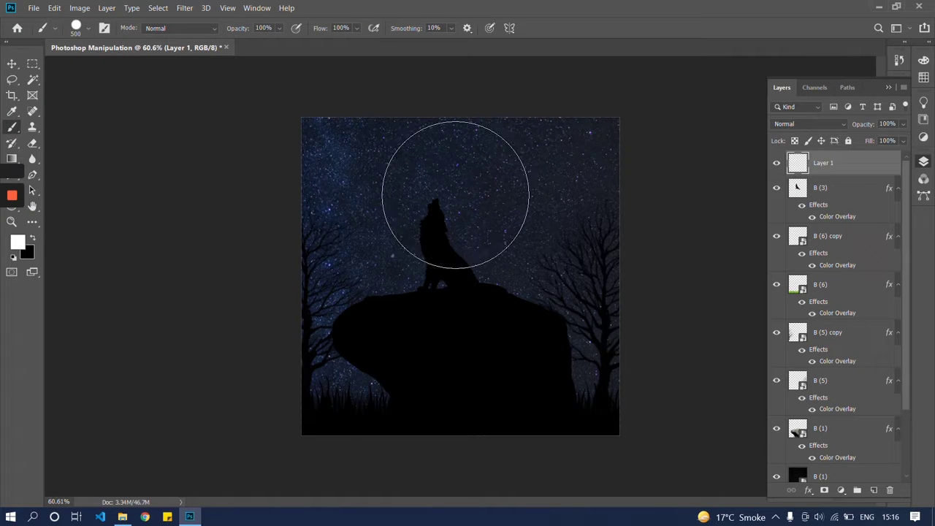
pyautogui.press('[')
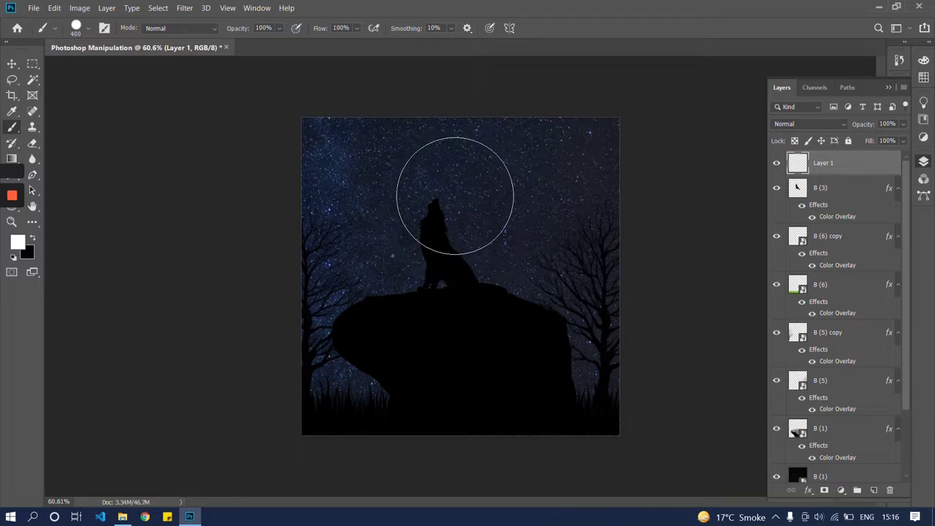
pyautogui.click(452, 196)
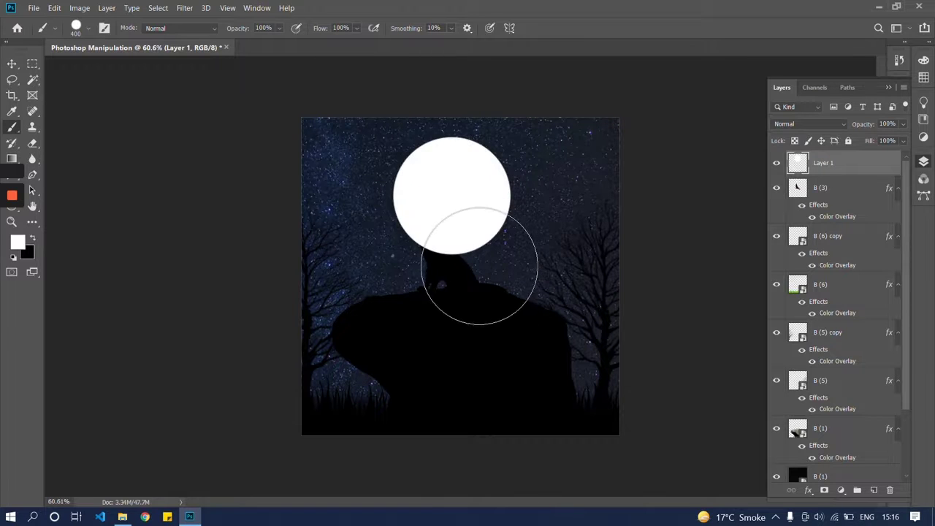
# - Move the moon layer beneath wolf B (3) and add an empty Layer 2
pyautogui.moveTo(834, 170); pyautogui.dragTo(826, 228)
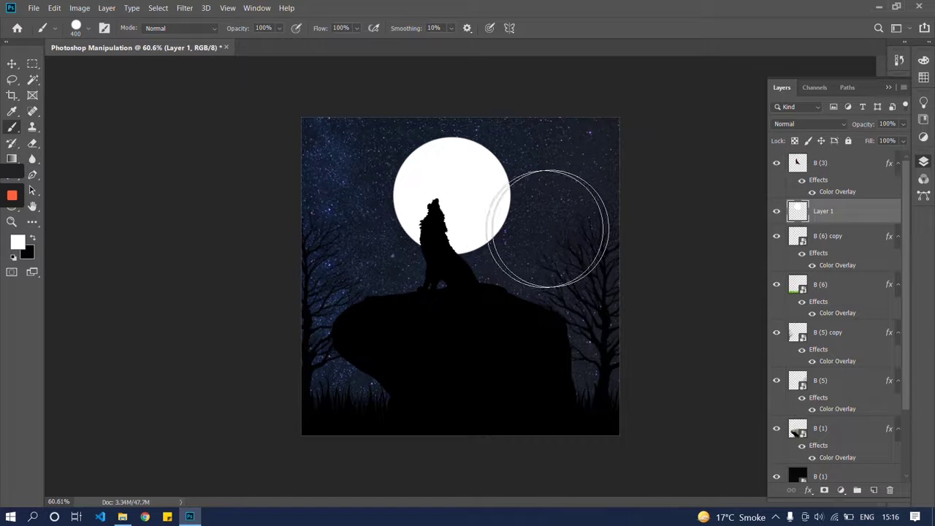
pyautogui.scroll(2, 554, 228)
pyautogui.scroll(1, 511, 234)
pyautogui.scroll(-2, 453, 238)
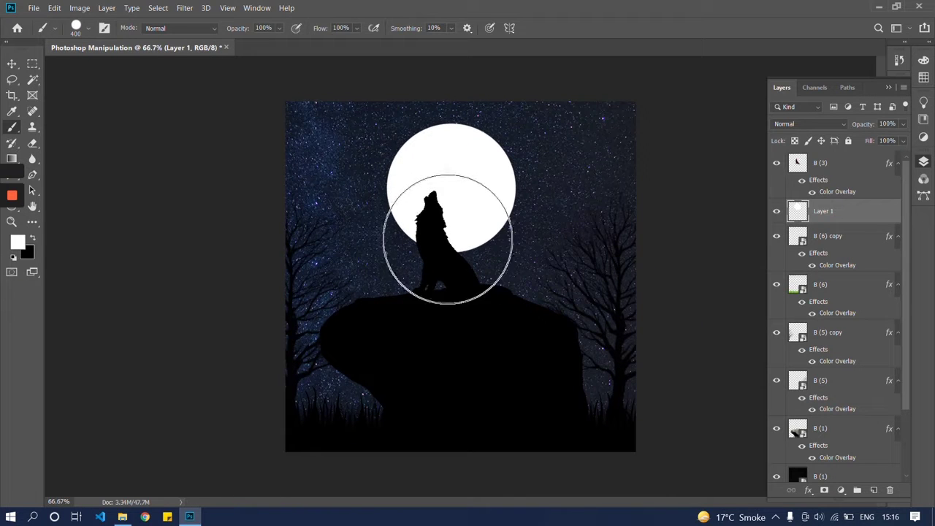
pyautogui.press('v')
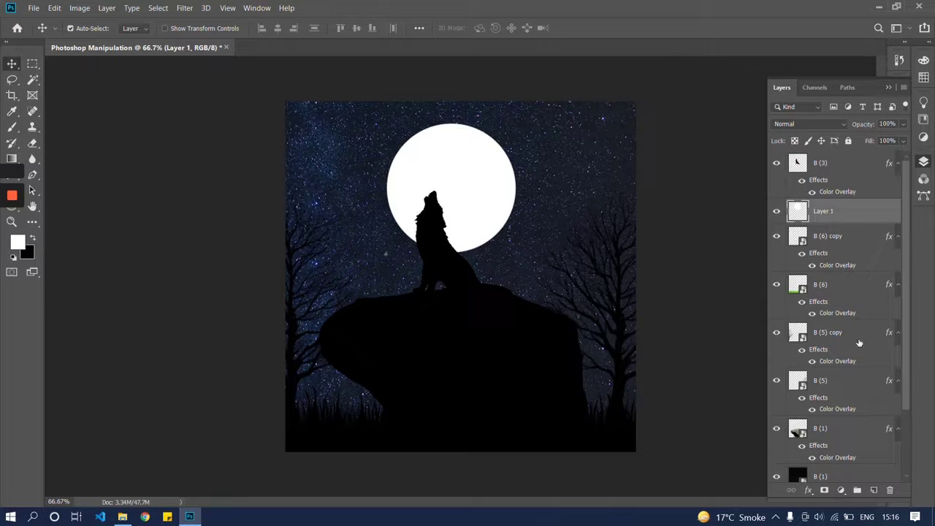
pyautogui.click(875, 491)
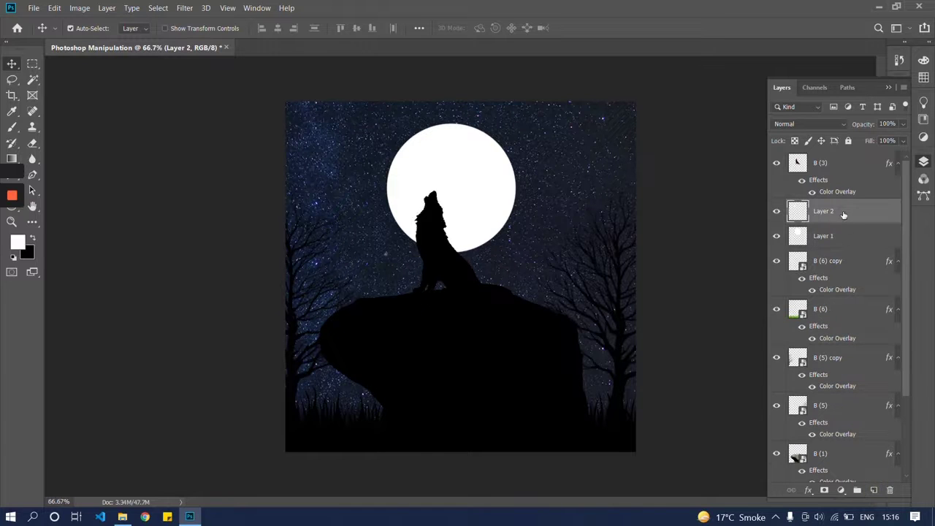
# - Place Layer 2 beneath the moon and test a 4% hardness, 600 px glow stroke, undoing it
pyautogui.moveTo(844, 214); pyautogui.dragTo(842, 239)
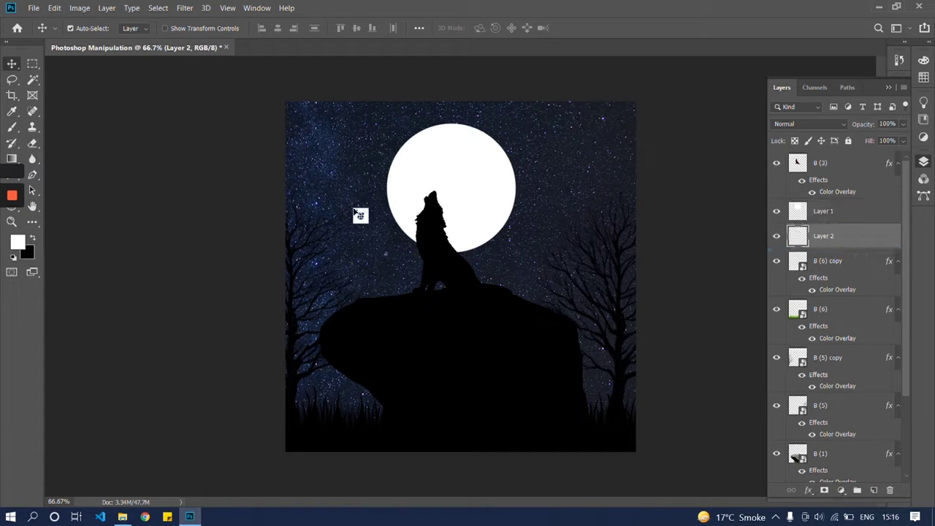
pyautogui.press('b')
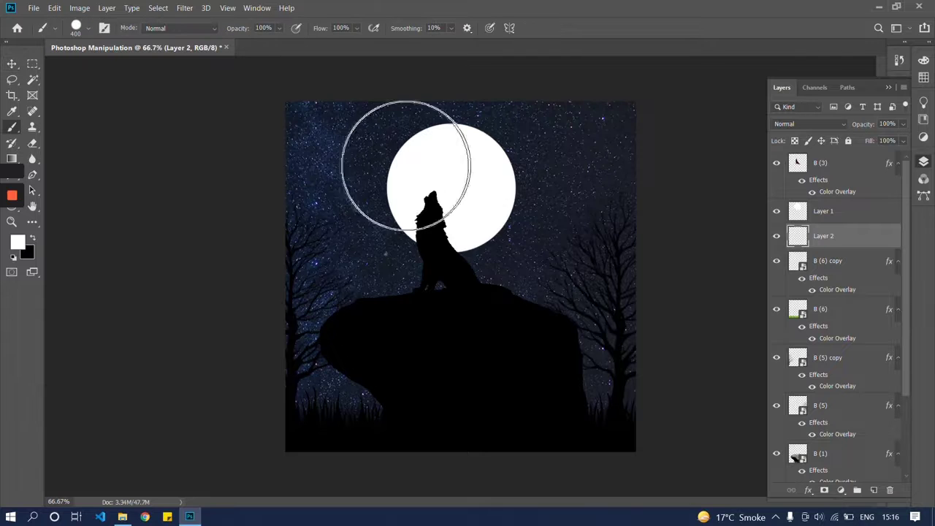
pyautogui.click(89, 29)
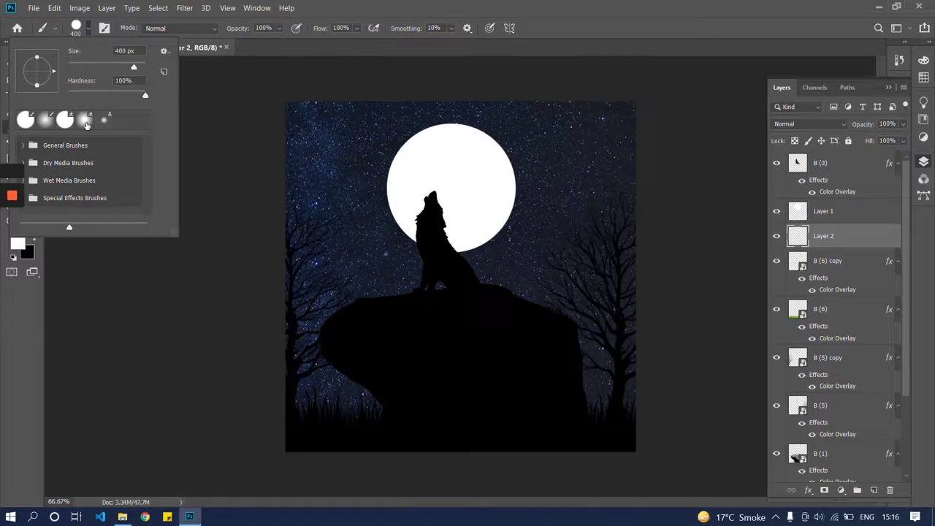
pyautogui.moveTo(143, 96); pyautogui.dragTo(71, 95)
pyautogui.click(446, 178)
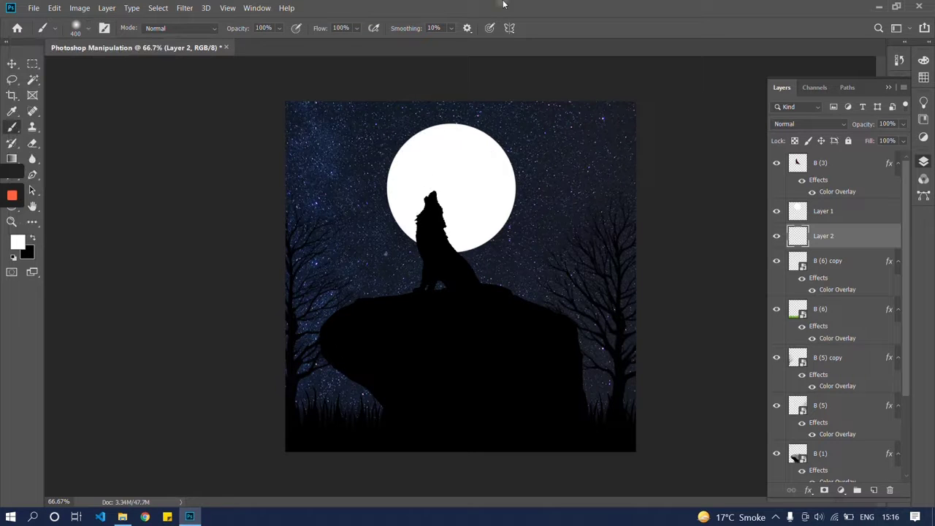
pyautogui.press(']')
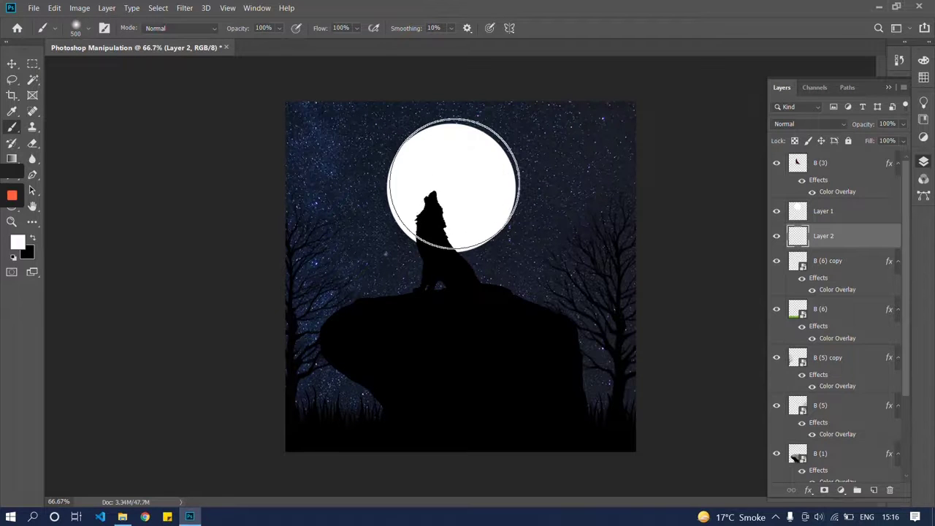
pyautogui.press(']')
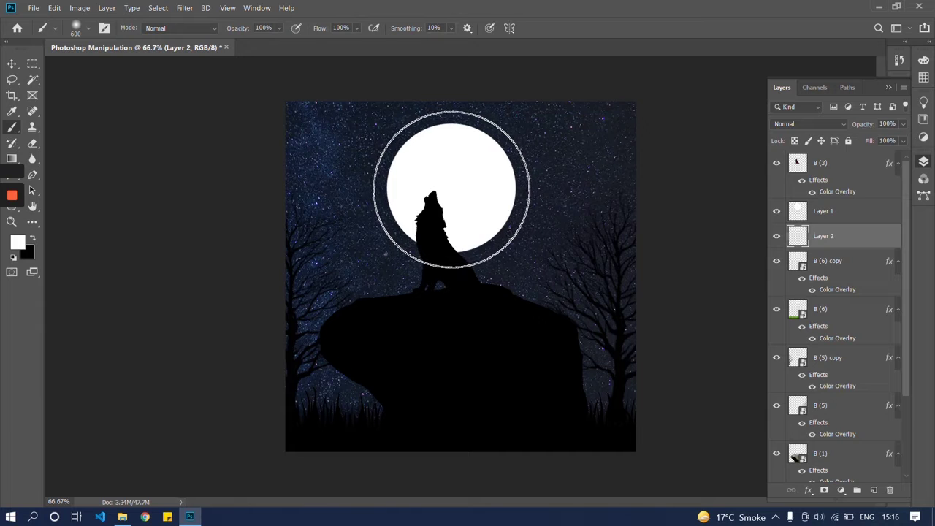
pyautogui.click(452, 190)
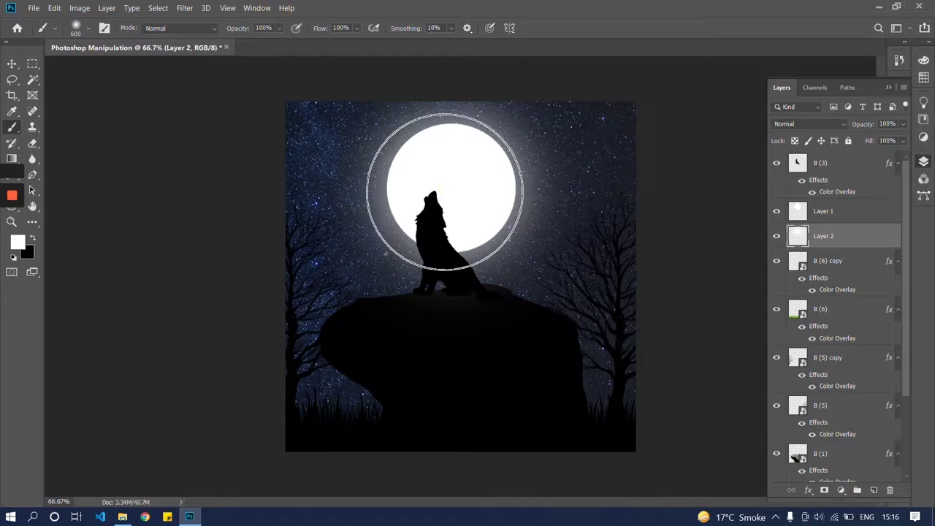
pyautogui.hotkey('ctrl', 'z')
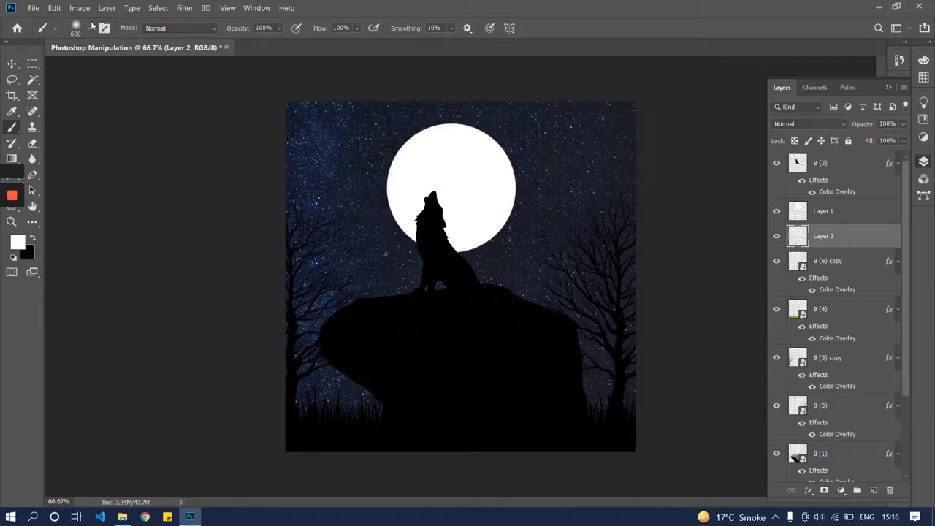
# - Reduce the brush to 136 px and try merging Layer 2 into the moon, then undo
pyautogui.click(85, 28)
pyautogui.moveTo(138, 66); pyautogui.dragTo(111, 67)
pyautogui.click(363, 16)
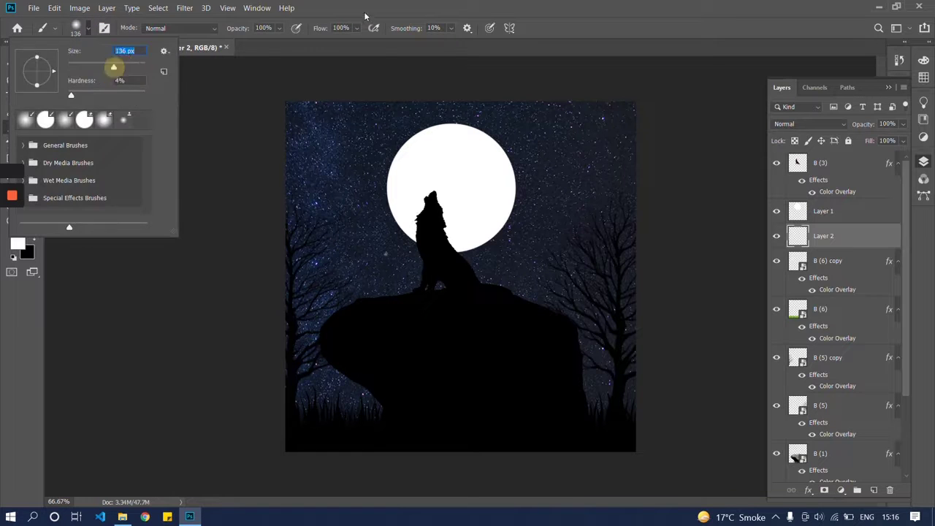
pyautogui.hotkey('ctrl', ']')
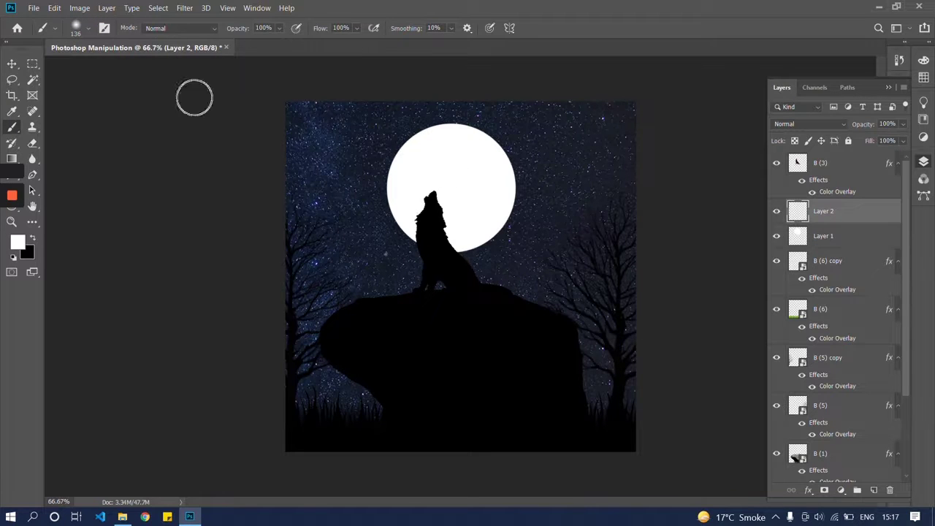
pyautogui.hotkey('ctrl', 'e')
pyautogui.hotkey('ctrl', 'z')
pyautogui.hotkey('ctrl', 'z')
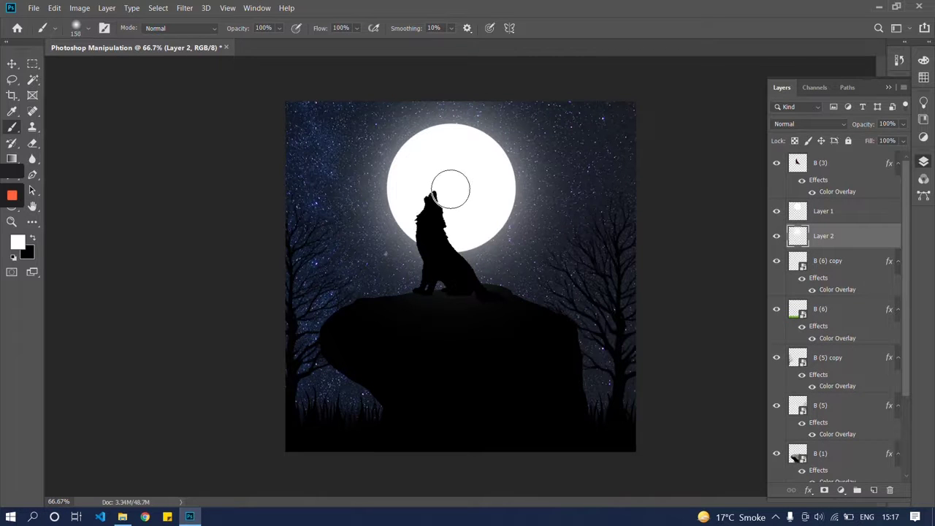
# - Paint the soft white glow around the moon and select it with the moon layer
pyautogui.press(']')
pyautogui.press(']')
pyautogui.press(']')
pyautogui.press(']')
pyautogui.press(']')
pyautogui.press(']')
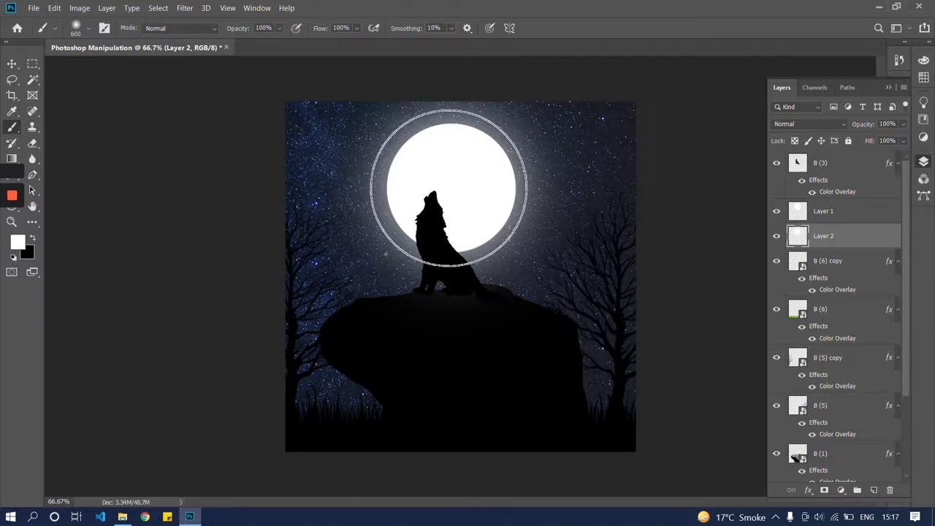
pyautogui.click(448, 187)
pyautogui.press('v')
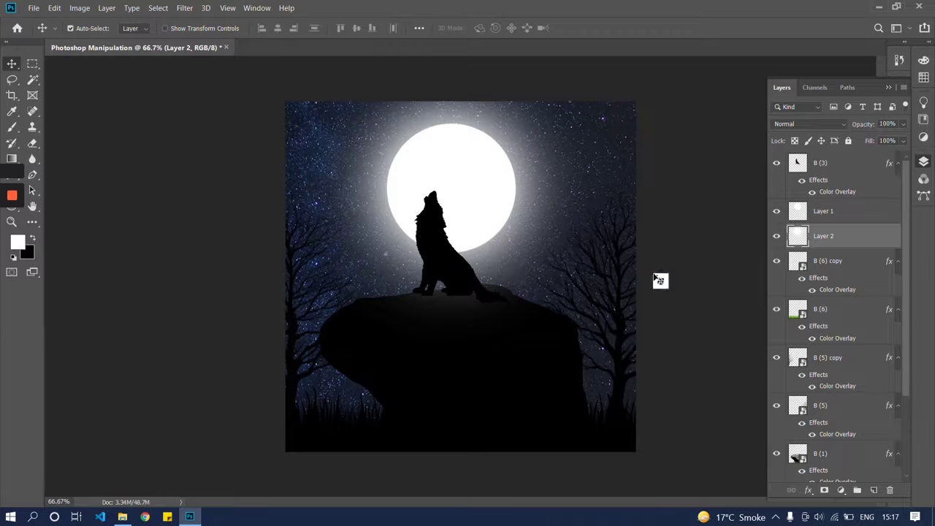
pyautogui.keyDown('shift'); pyautogui.click(837, 212); pyautogui.keyUp('shift')
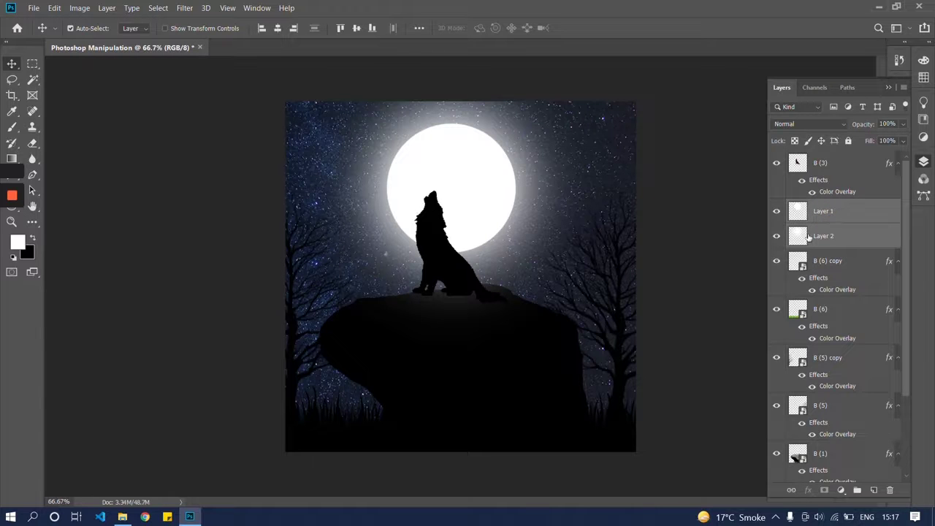
# - Drag Layer 1 and Layer 2 (moon and glow) directly above black B (1), then deselect all layers
pyautogui.moveTo(829, 219)
pyautogui.mouseDown()
pyautogui.moveTo(842, 470)
pyautogui.moveTo(843, 443)
pyautogui.mouseUp()
pyautogui.scroll(-3, 819, 377)
pyautogui.moveTo(823, 325); pyautogui.dragTo(829, 375)
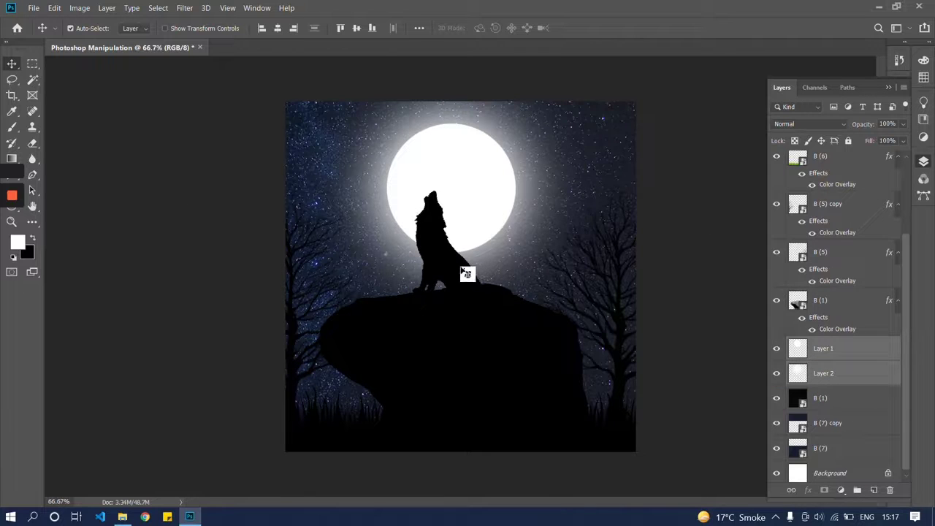
pyautogui.moveTo(458, 276); pyautogui.dragTo(470, 280)
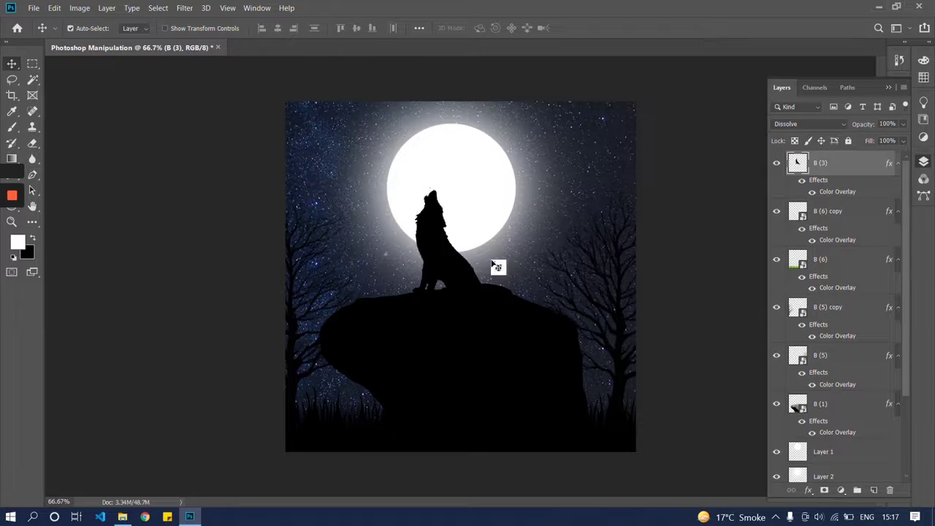
pyautogui.click(680, 189)
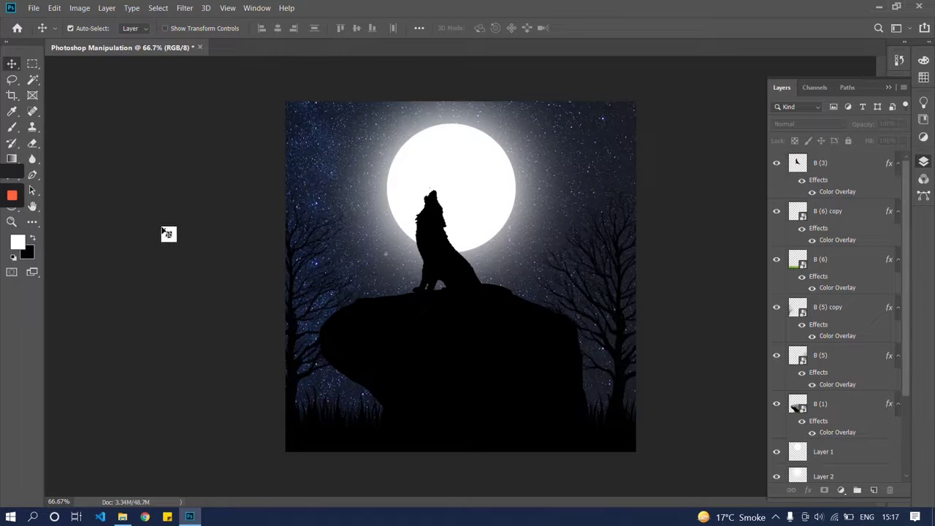
# - Collapse the Layers panel and show the composite in Full Screen Mode, fitted to the screen
pyautogui.click(924, 161)
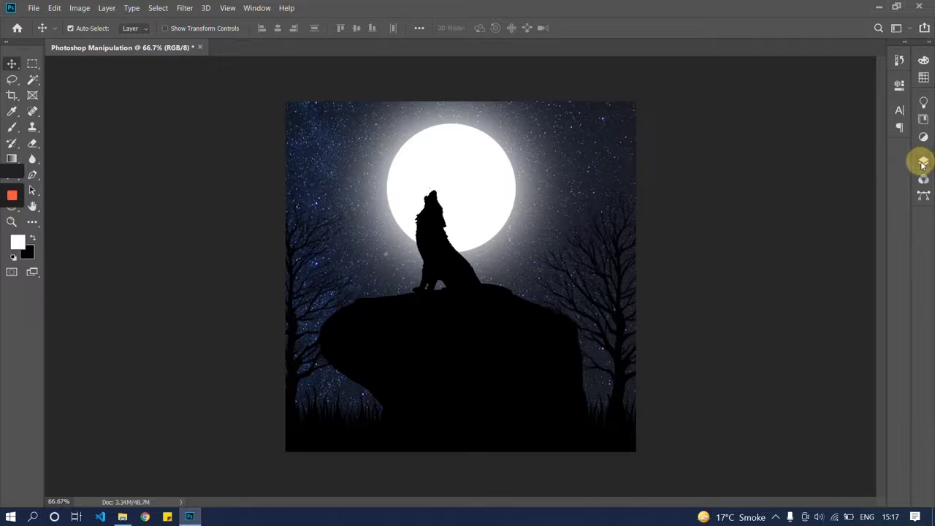
pyautogui.press('f')
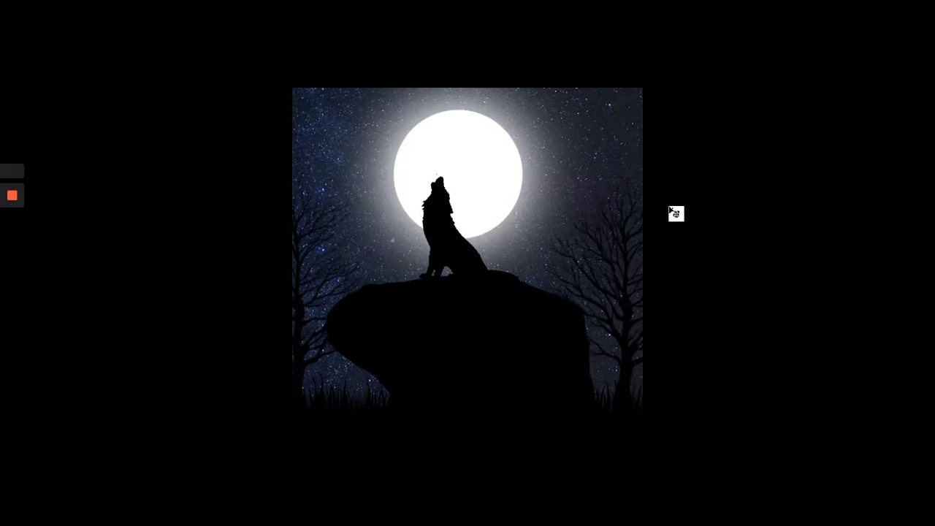
pyautogui.hotkey('ctrl', '0')
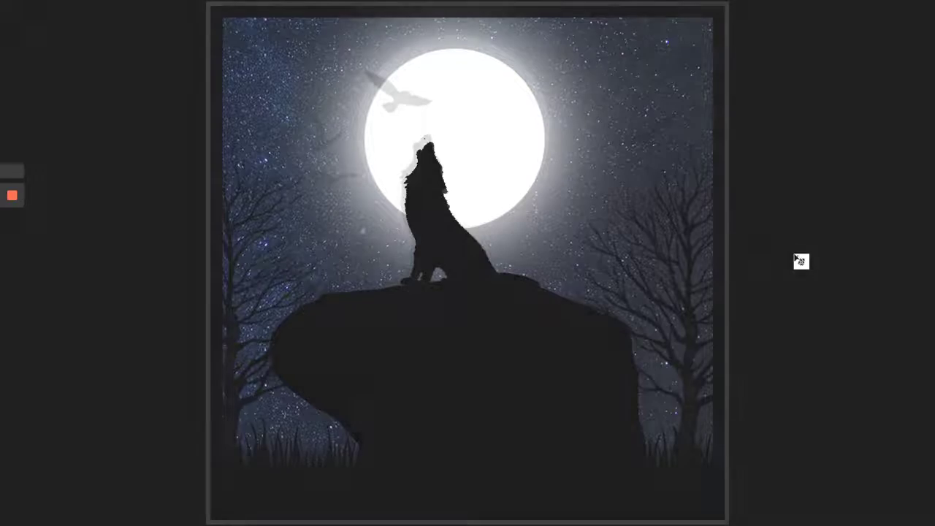